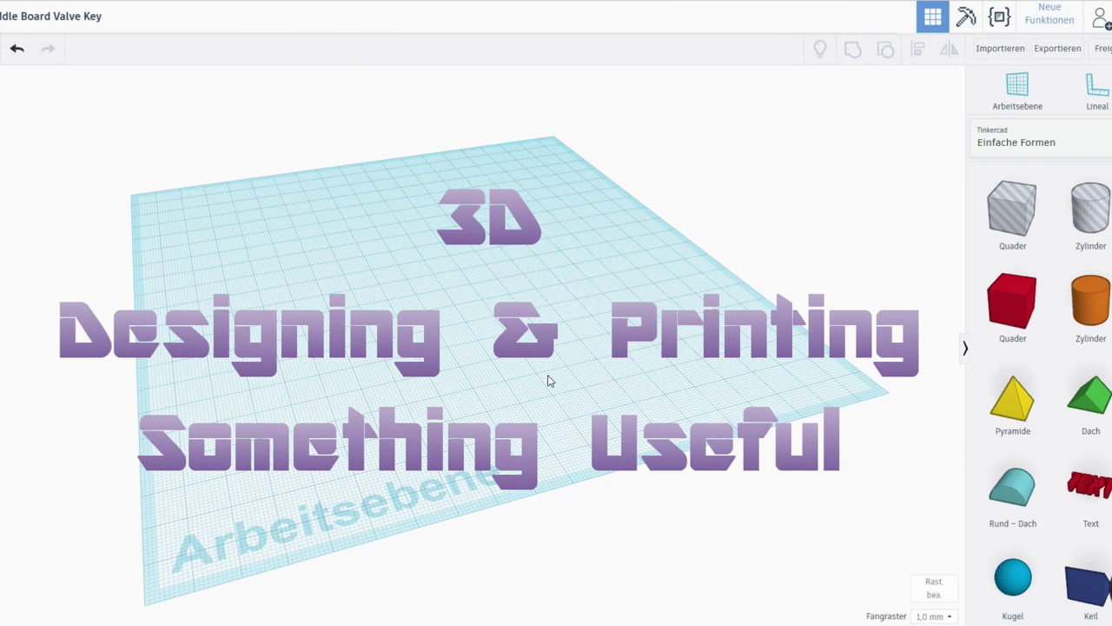
right_drag(548, 375, 554, 364)
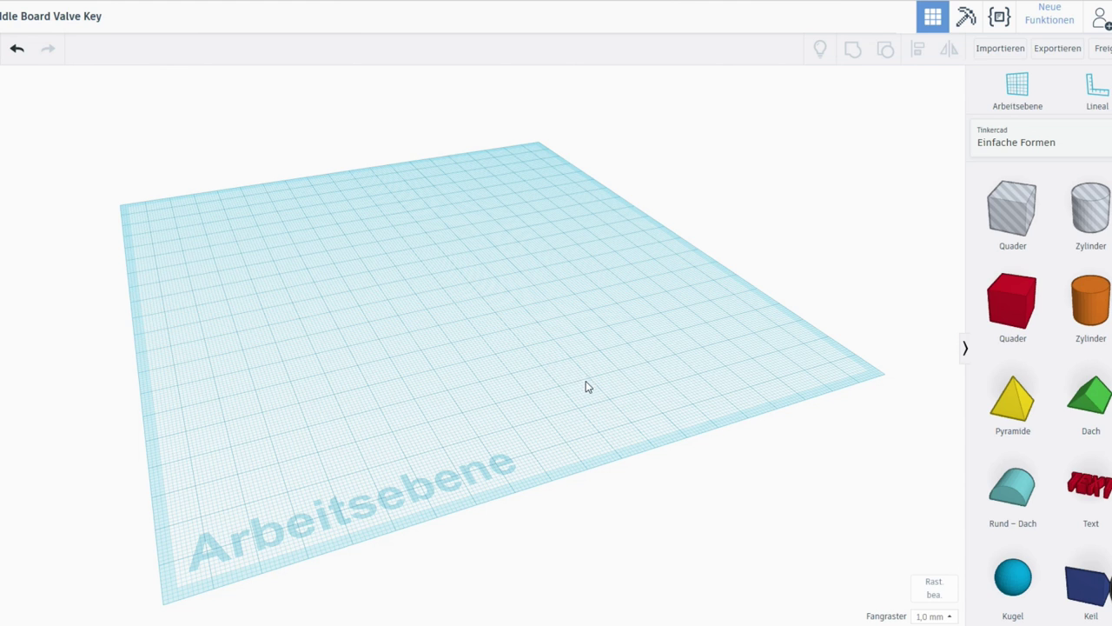
scroll(591, 382, up, 2)
middle_drag(591, 378, 649, 381)
right_drag(638, 375, 682, 402)
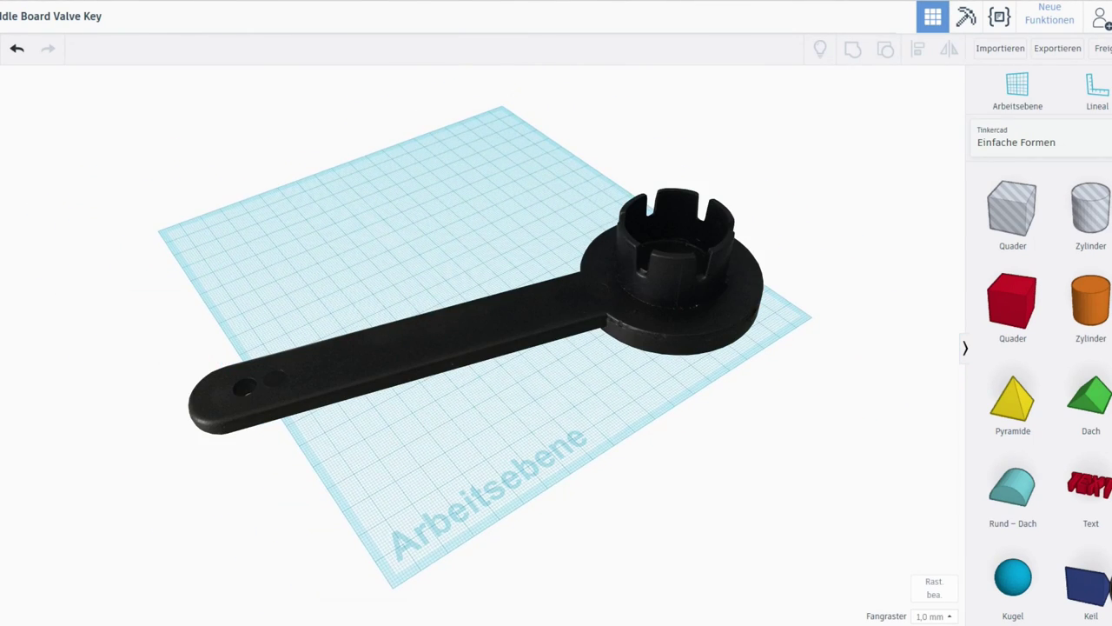
scroll(591, 340, up, 3)
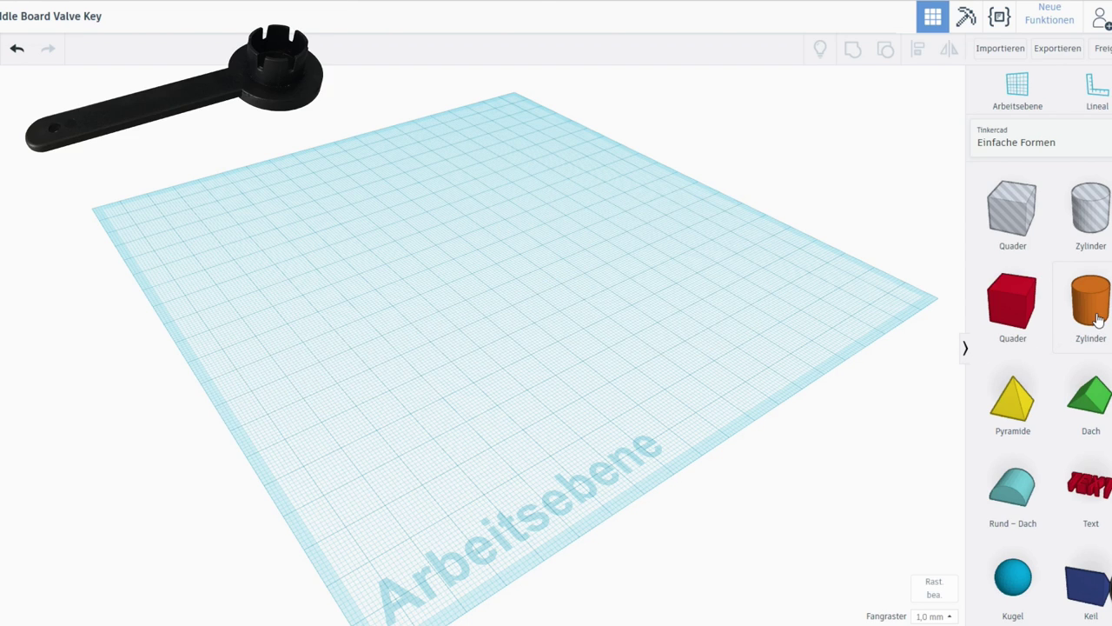
Place a solid cylinder on the workplane, set it to 40 sides and stretch its height to 30 mm
drag(1097, 320, 545, 285)
right_drag(545, 285, 504, 348)
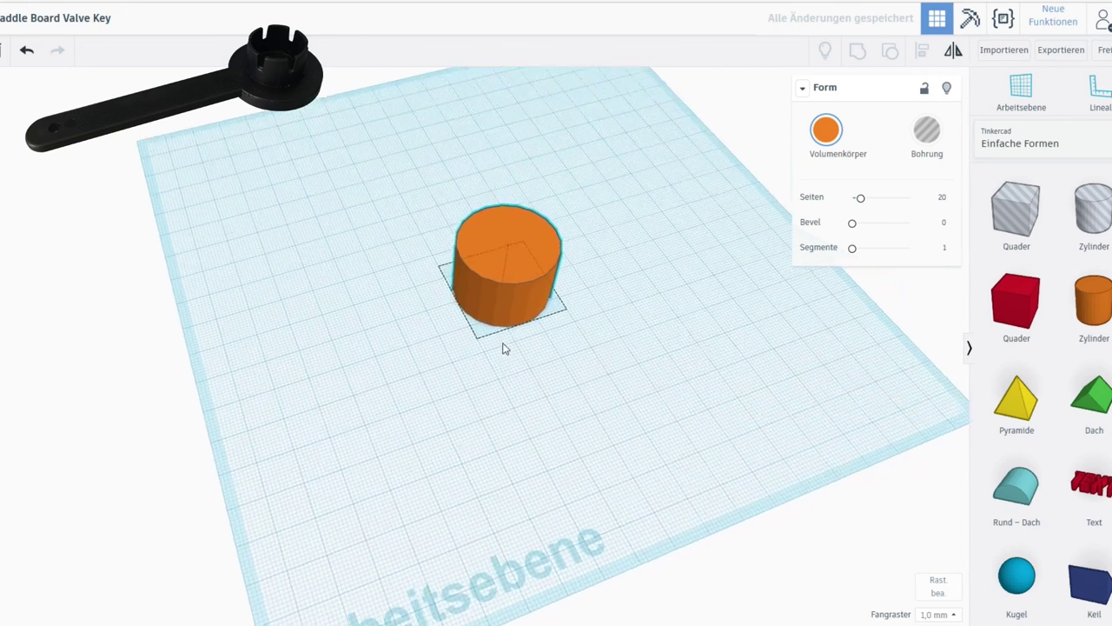
scroll(556, 337, up, 3)
drag(858, 203, 882, 199)
right_drag(676, 310, 619, 303)
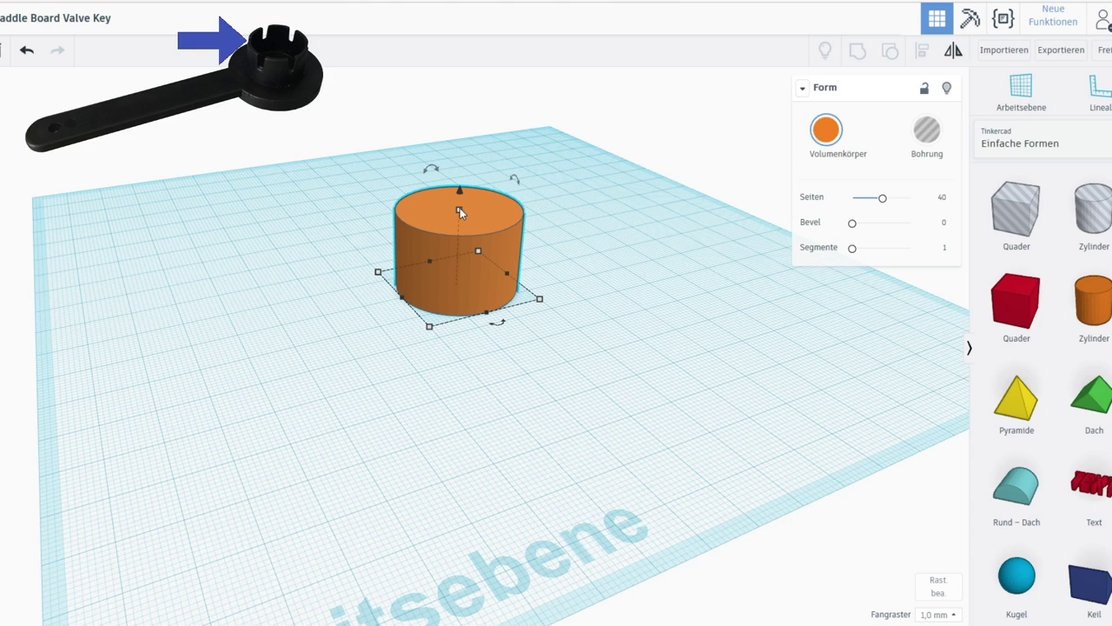
drag(458, 210, 460, 170)
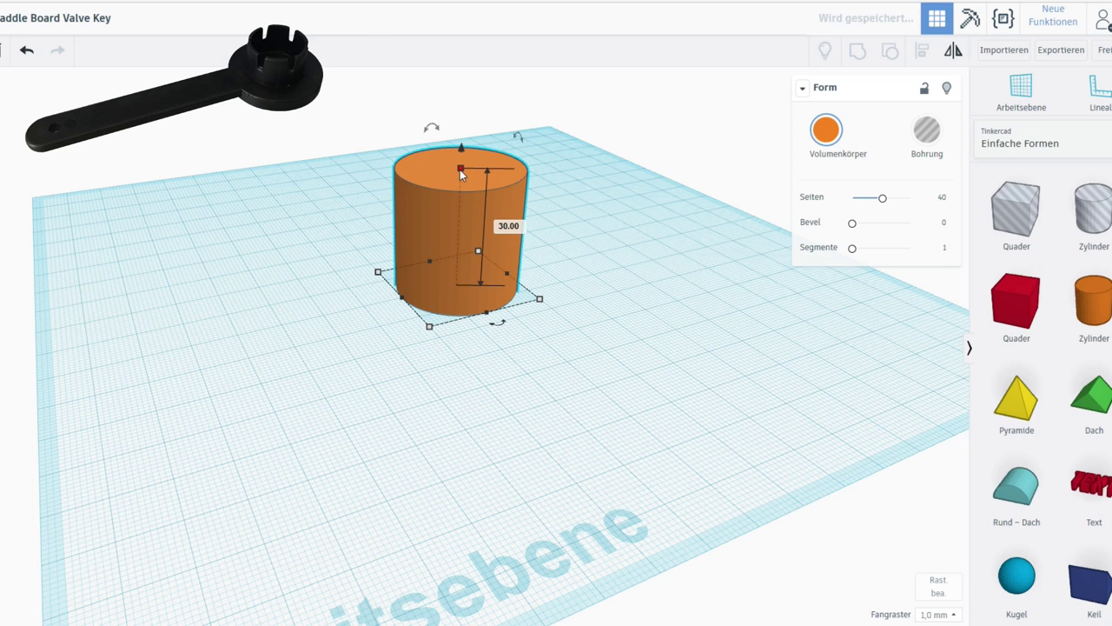
right_drag(636, 215, 586, 255)
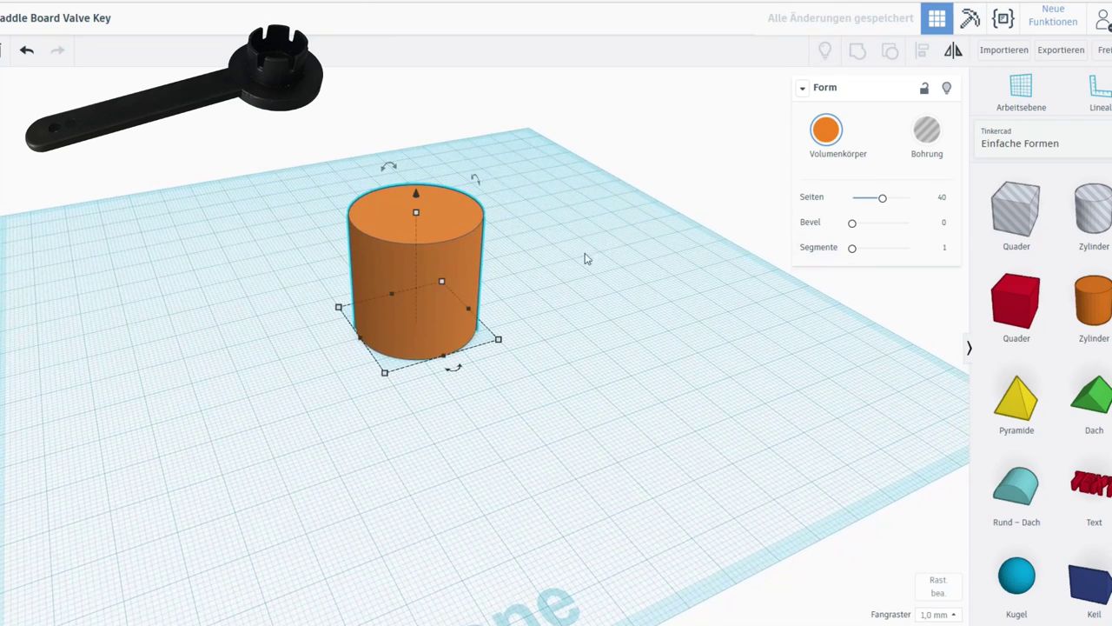
Add a 40-sided cylinder hole, enlarge it and fit it inside the solid cylinder, leaving a thin wall and a floor
drag(1097, 217, 576, 281)
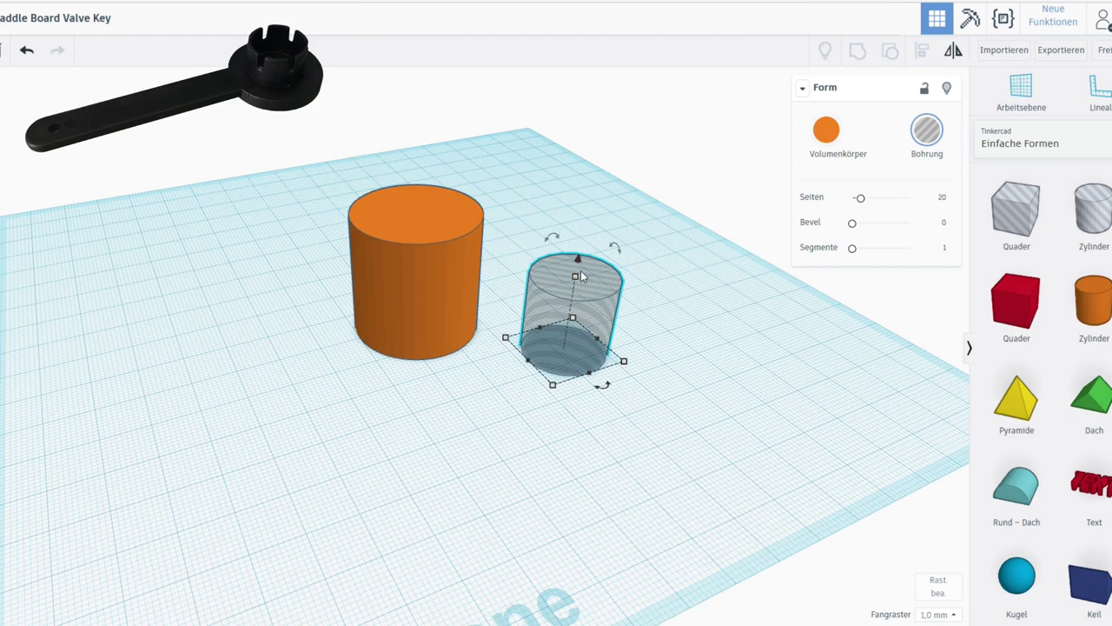
drag(858, 199, 883, 200)
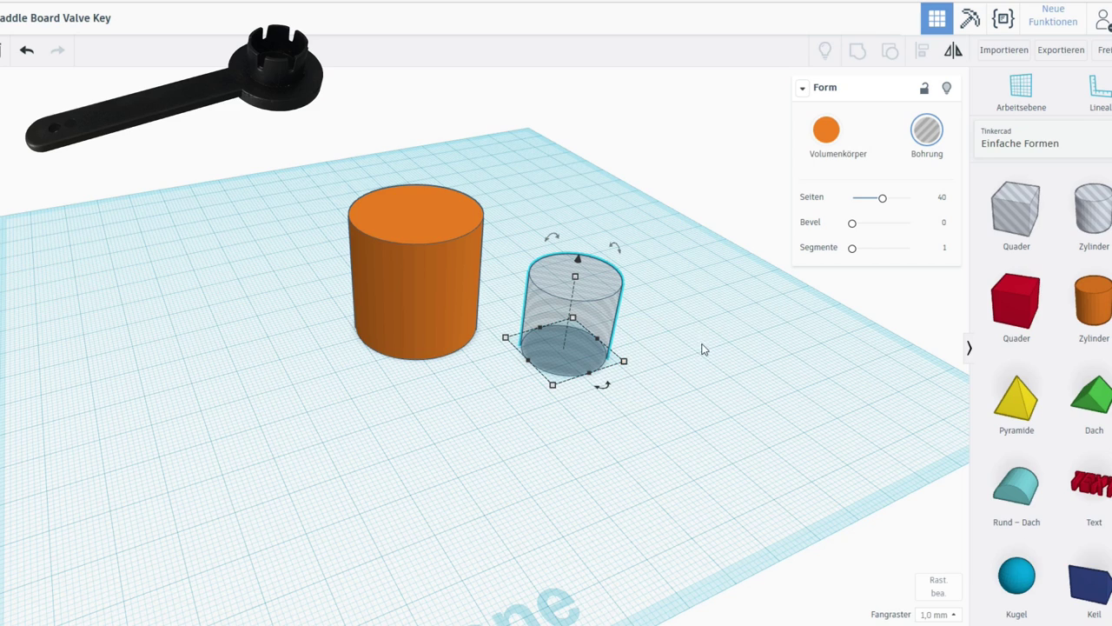
drag(624, 366, 417, 322)
drag(414, 236, 437, 218)
right_drag(656, 303, 726, 301)
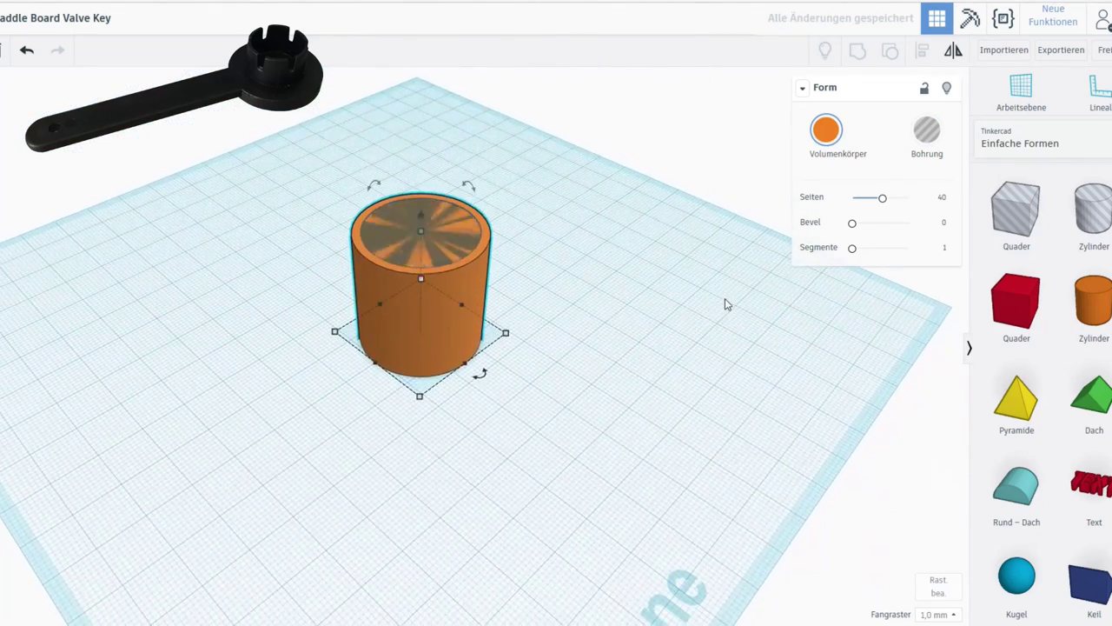
Group the solid cylinder with the cylinder hole to form a hollow cup
drag(560, 179, 293, 460)
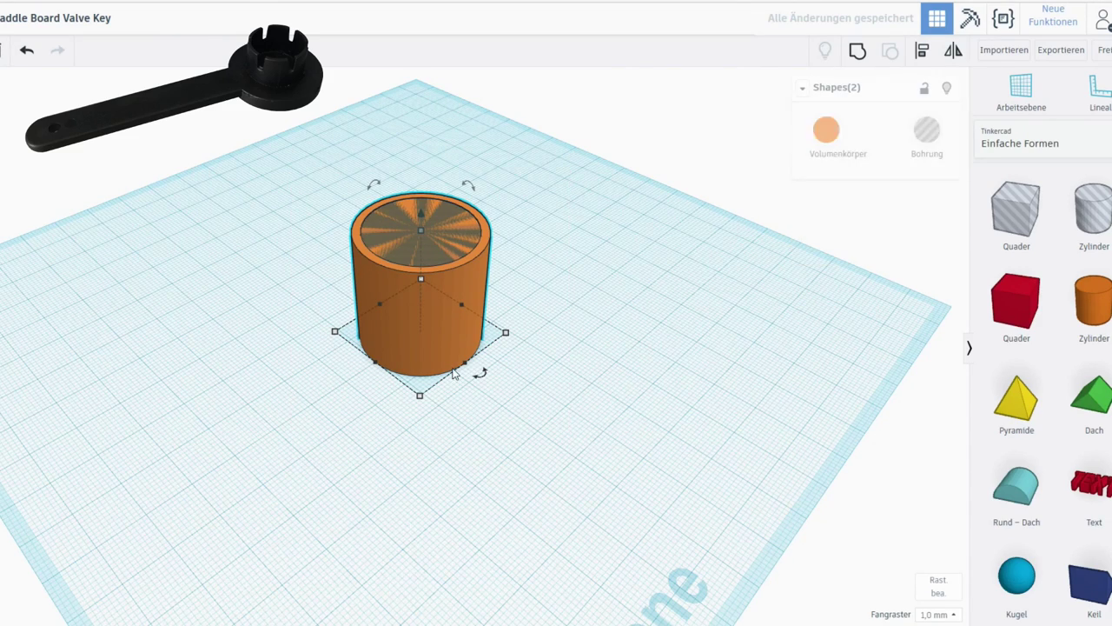
click(858, 50)
click(628, 253)
right_drag(596, 249, 441, 292)
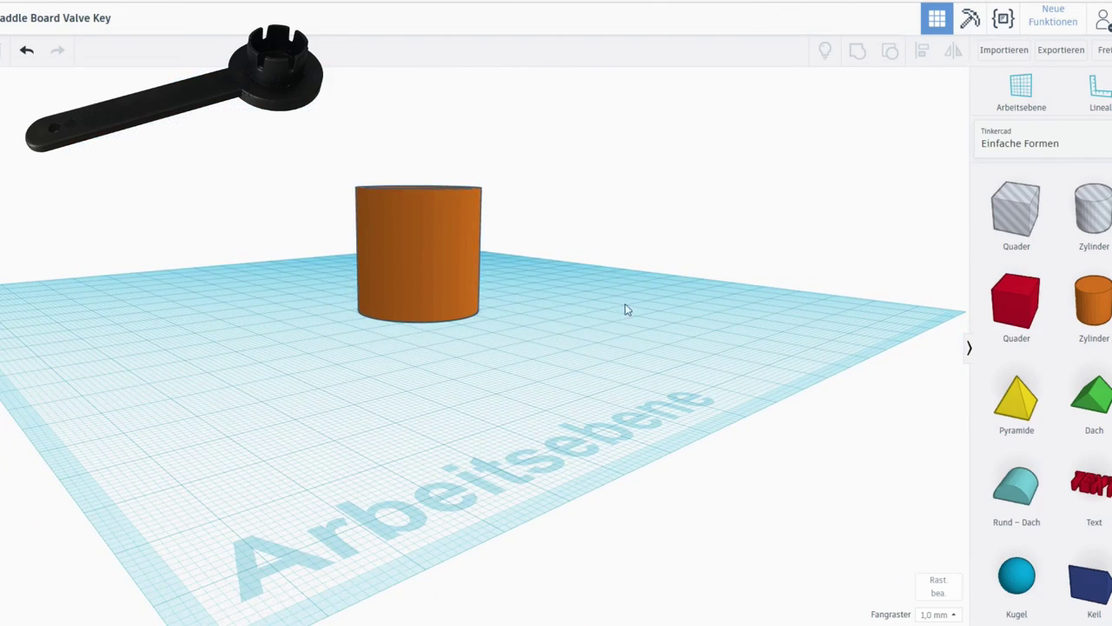
right_drag(626, 310, 631, 432)
Move the cup aside on the workplane and add a solid box beside it
click(435, 372)
drag(434, 372, 196, 272)
click(410, 343)
right_drag(412, 344, 529, 330)
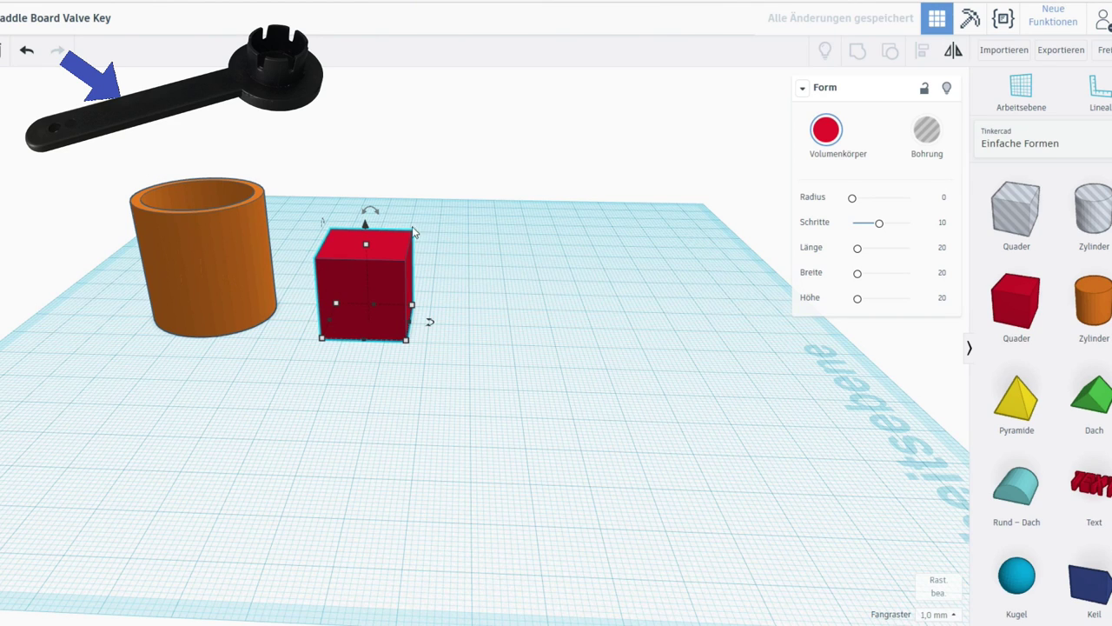
Flatten and stretch the box into a handle bar 93 mm long, and slide its end into the cup's wall
drag(370, 244, 368, 284)
right_drag(466, 328, 201, 411)
drag(390, 301, 382, 234)
right_drag(390, 331, 346, 348)
drag(346, 348, 633, 322)
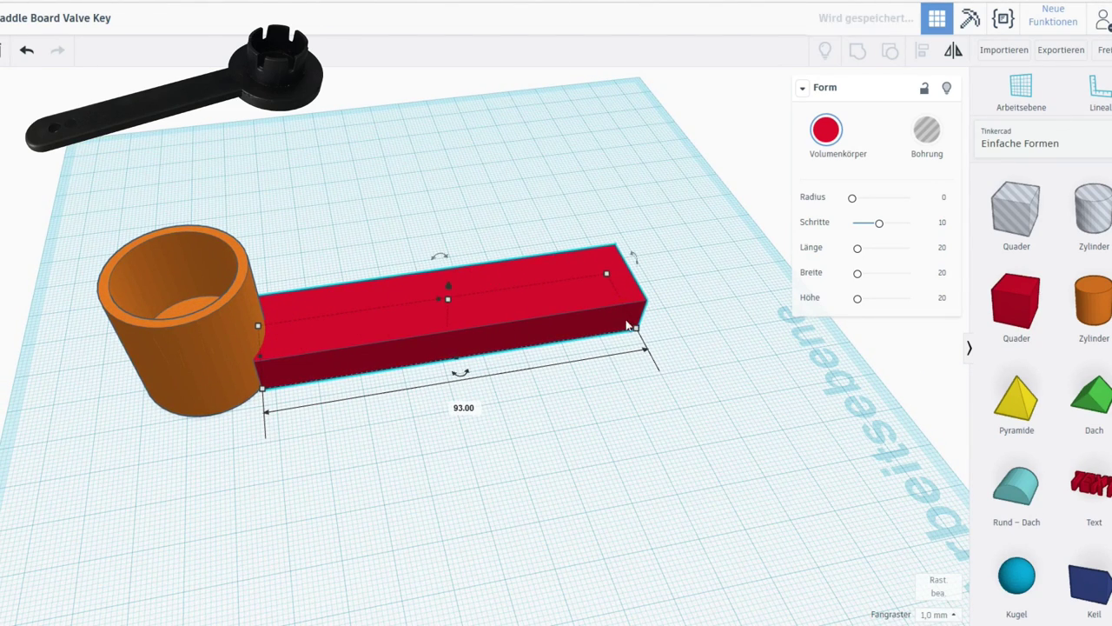
right_drag(245, 419, 362, 340)
drag(362, 340, 306, 373)
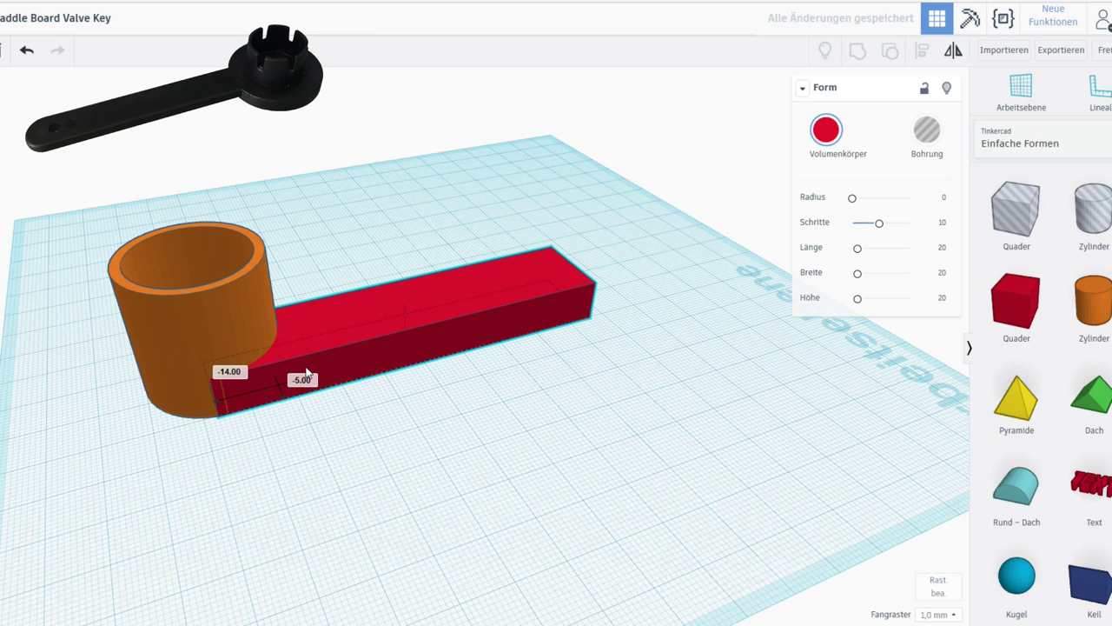
Centre-align the cup and the bar across the bar's width and set the bar's length to 100 mm
drag(182, 455, 323, 259)
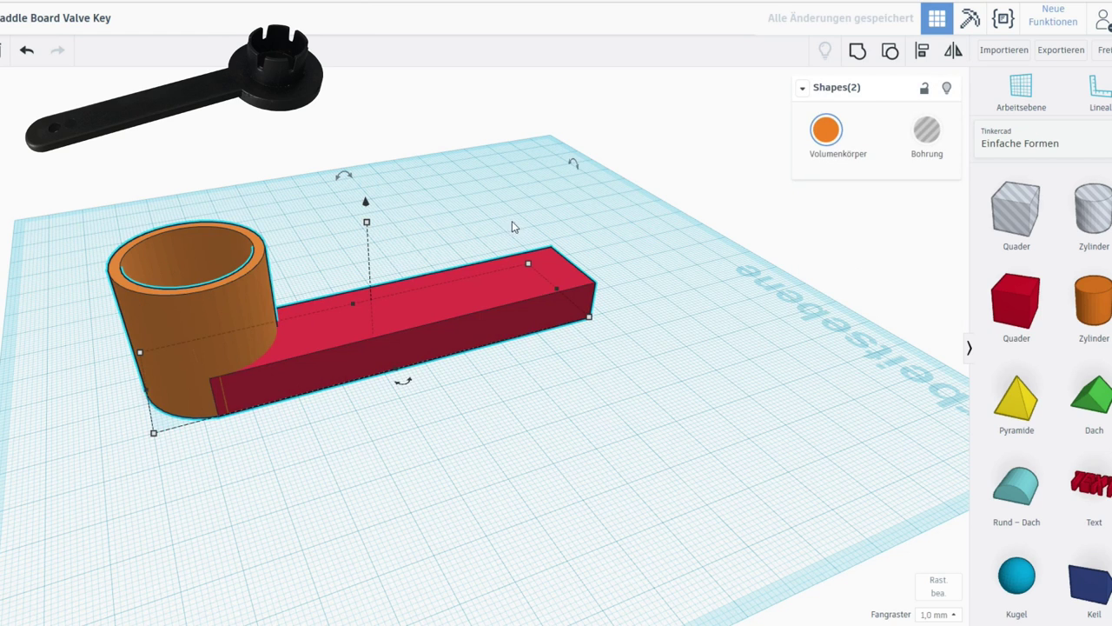
scroll(538, 227, down, 2)
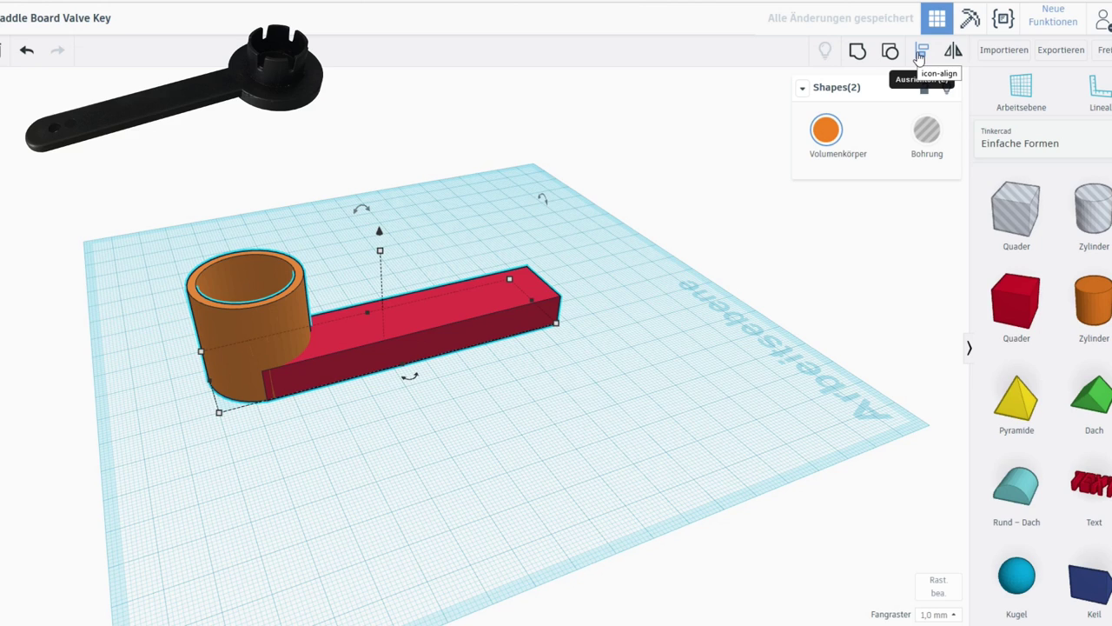
click(921, 52)
right_drag(390, 409, 549, 496)
click(506, 491)
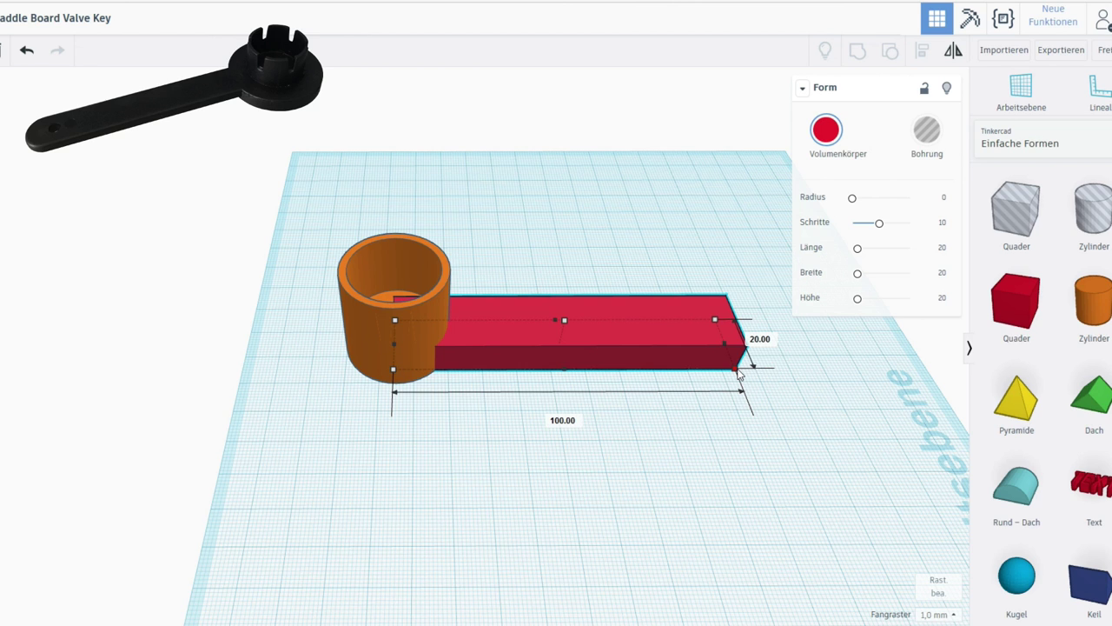
Group the cup and the handle bar into one body
right_drag(678, 469, 637, 388)
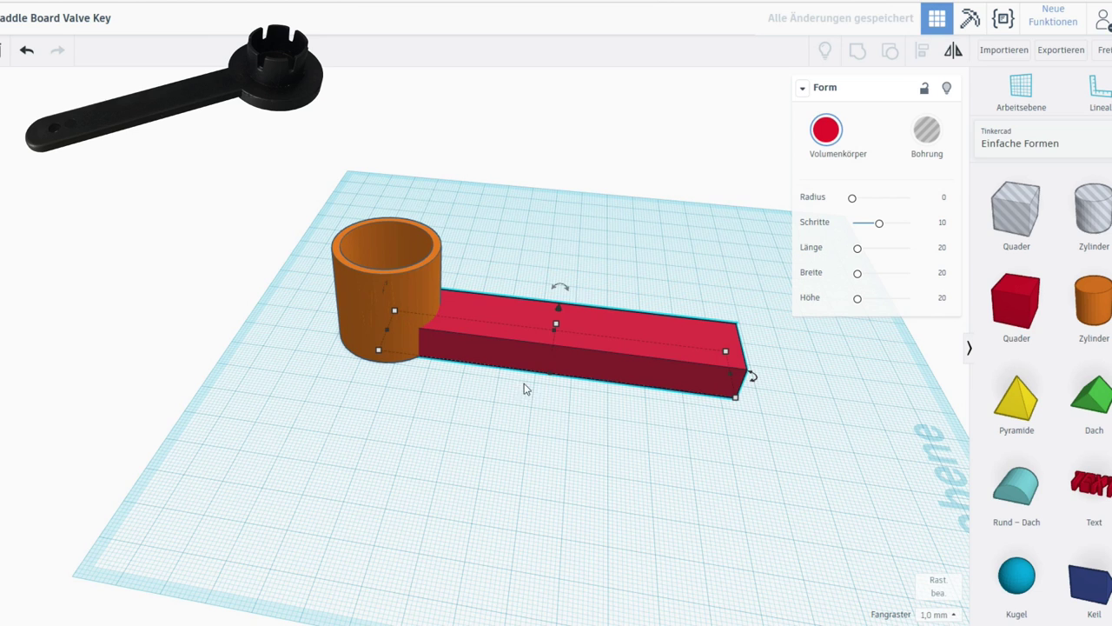
drag(752, 376, 808, 395)
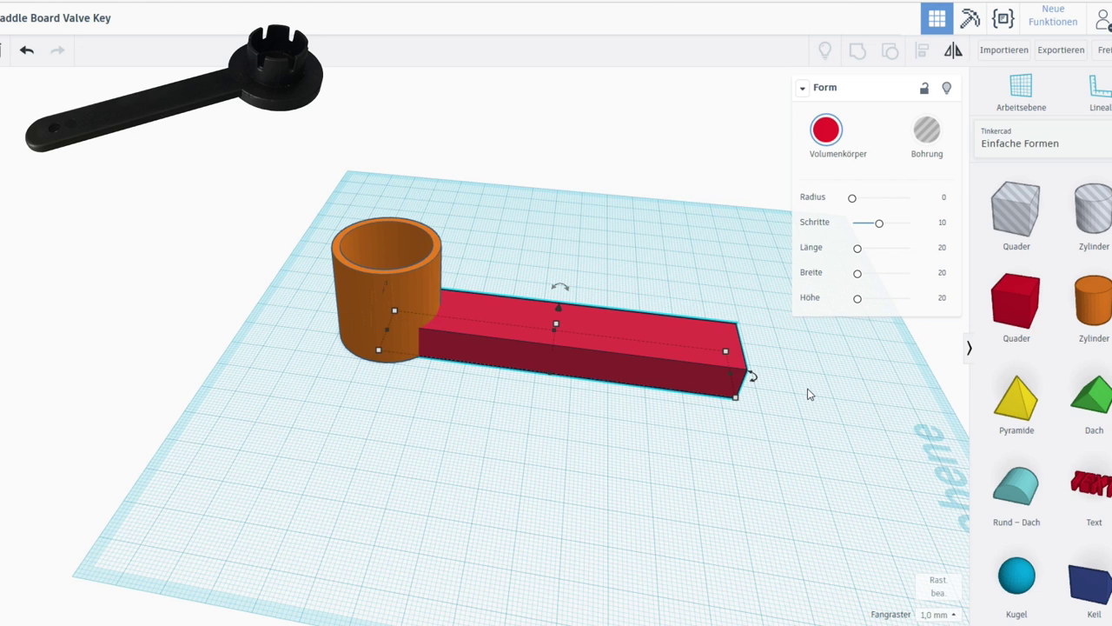
right_drag(802, 379, 608, 447)
scroll(499, 429, up, 4)
scroll(466, 482, down, 4)
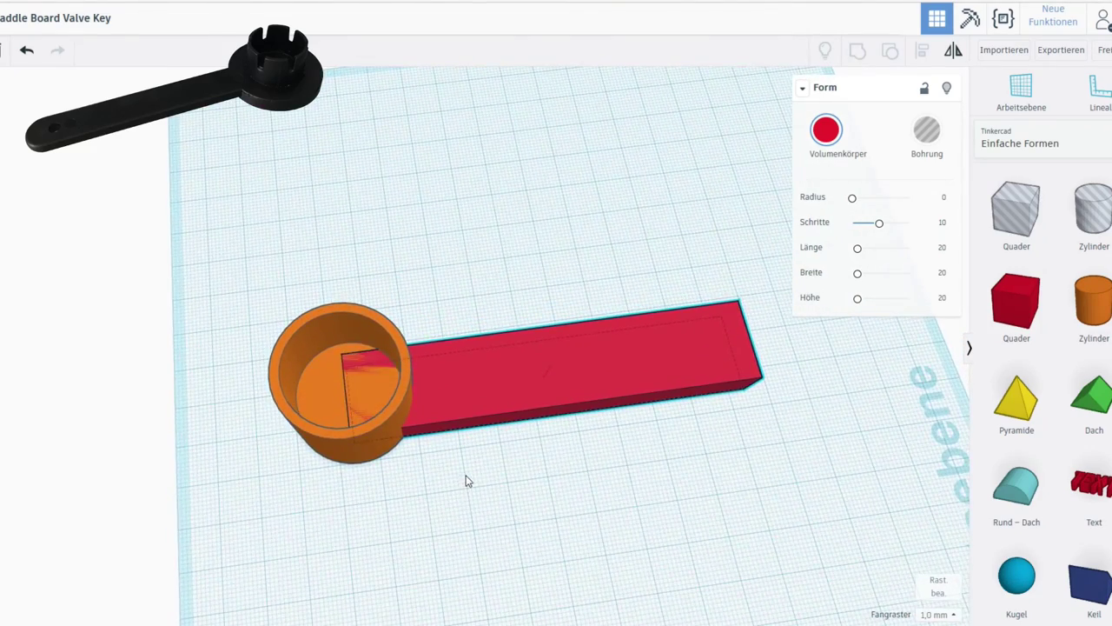
scroll(678, 458, up, 4)
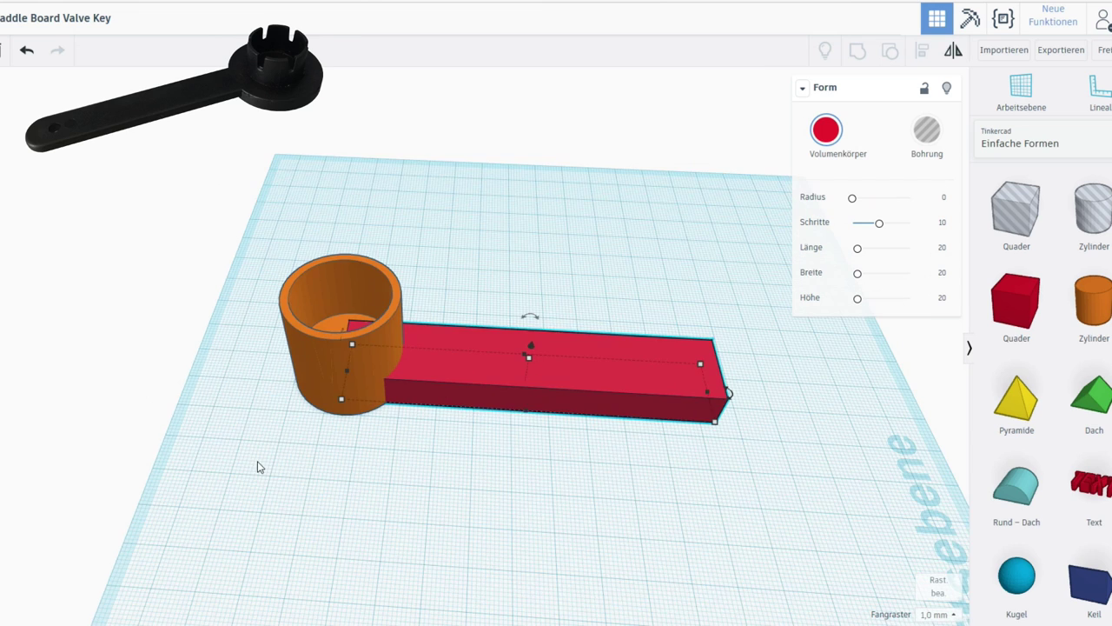
drag(249, 468, 455, 273)
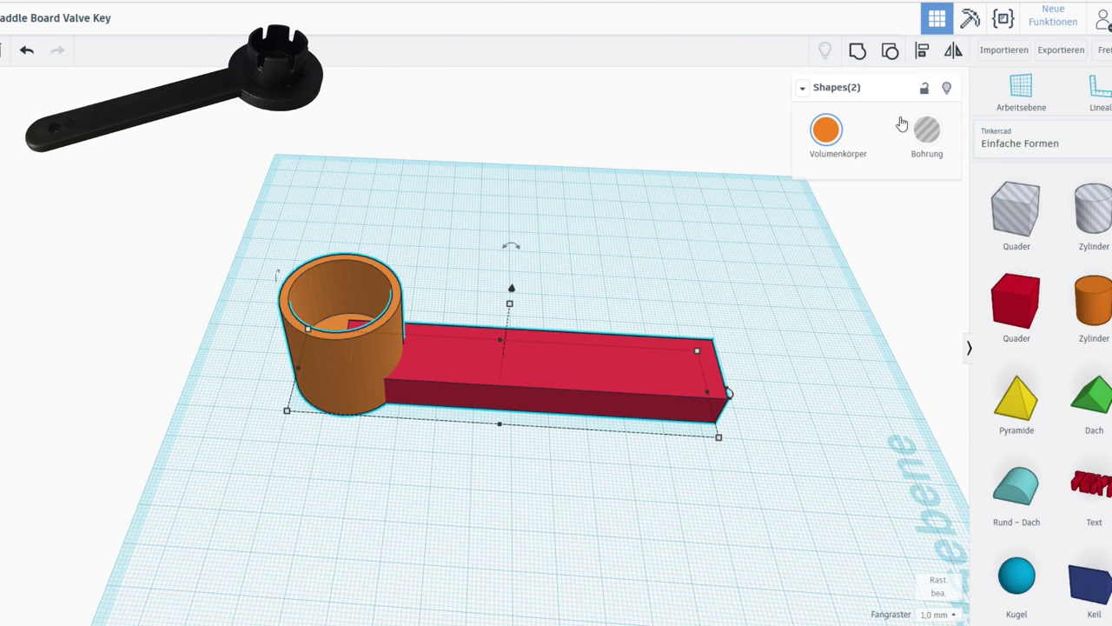
click(857, 50)
click(423, 508)
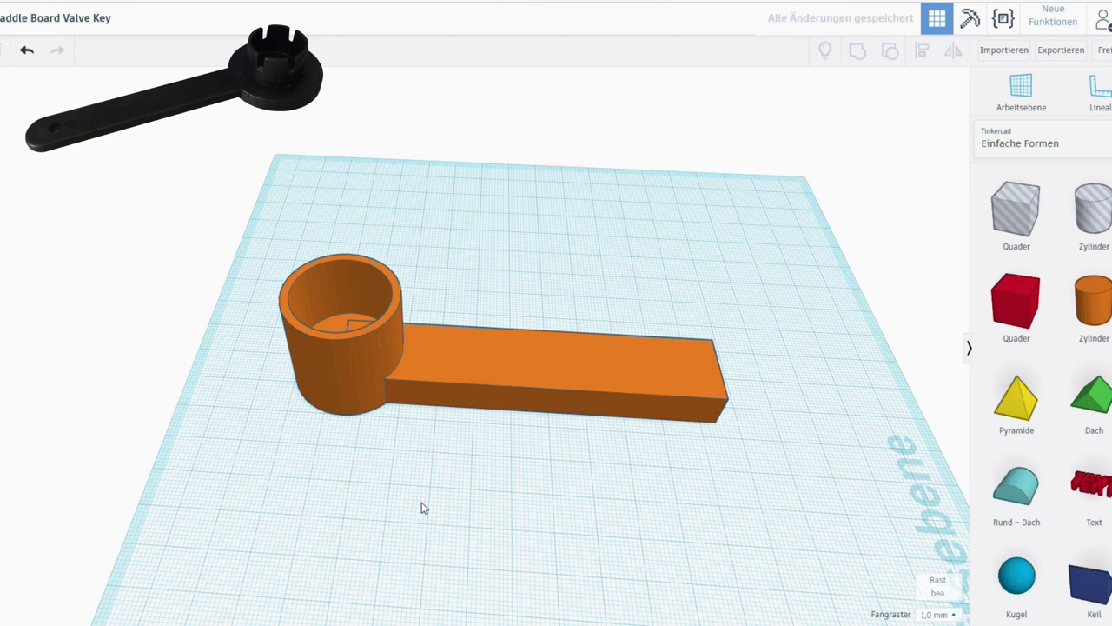
Select the bar within the grouped body and lower its height slightly so its end stays below the cup's inner floor
right_drag(423, 508, 467, 387)
scroll(666, 427, up, 5)
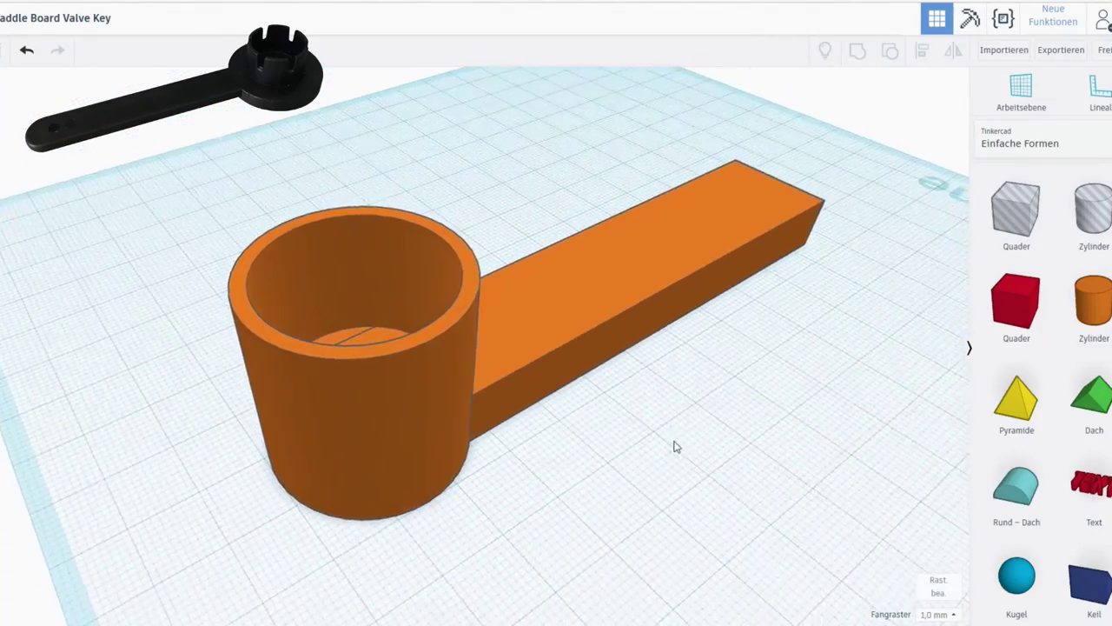
scroll(679, 439, down, 3)
right_drag(917, 227, 765, 278)
double_click(546, 331)
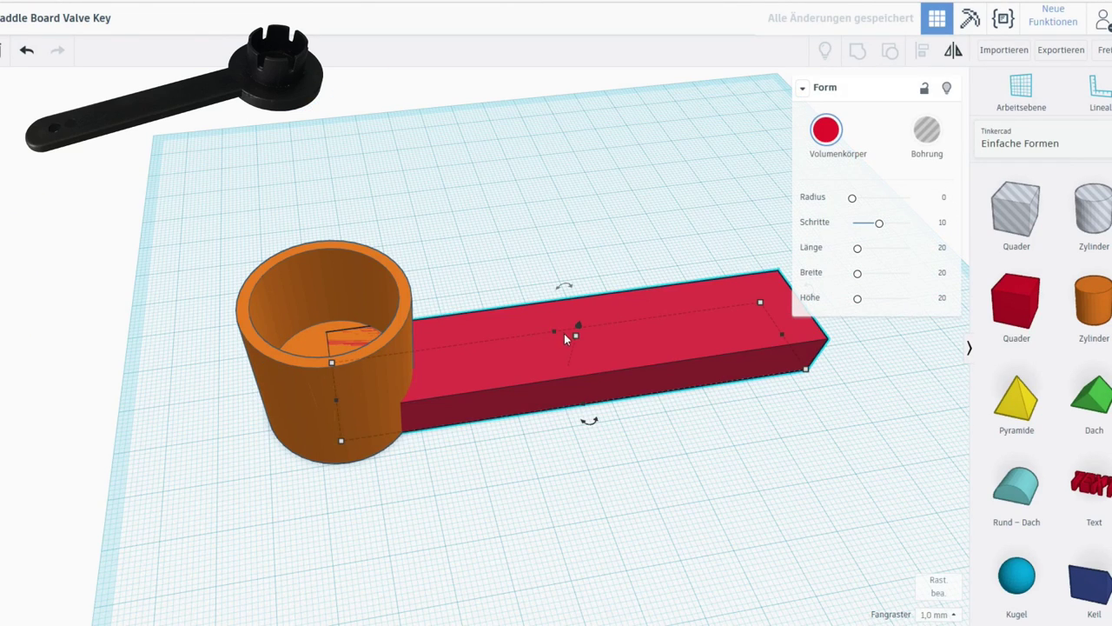
mouse_move(576, 339)
drag(576, 336, 575, 340)
right_drag(534, 490, 412, 291)
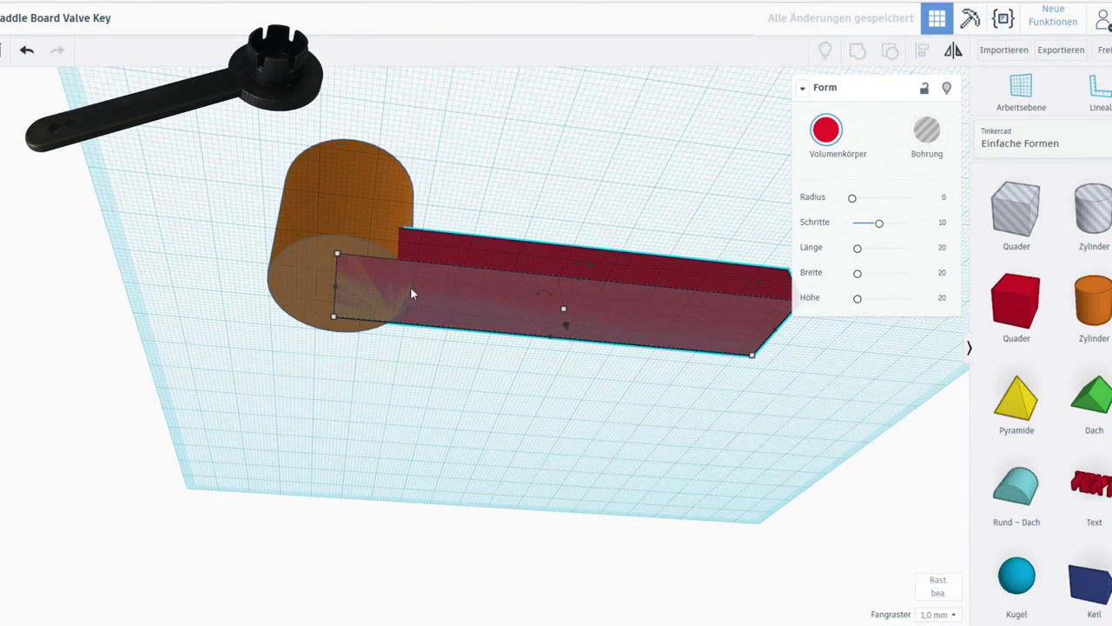
Group the cup and the lowered handle bar together again
drag(200, 384, 498, 153)
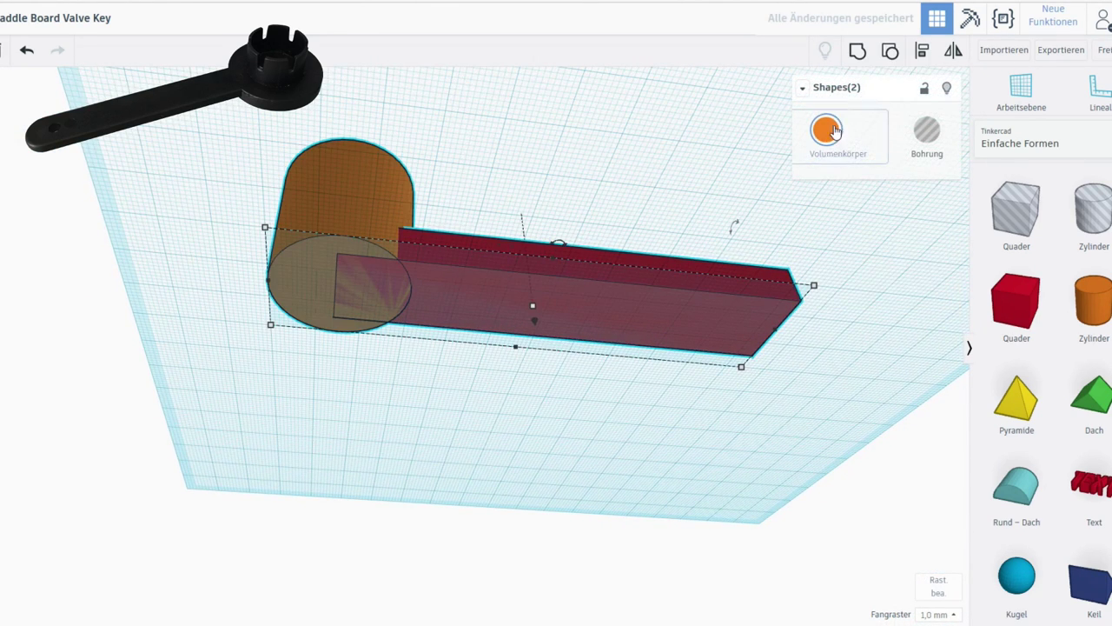
click(858, 50)
click(361, 361)
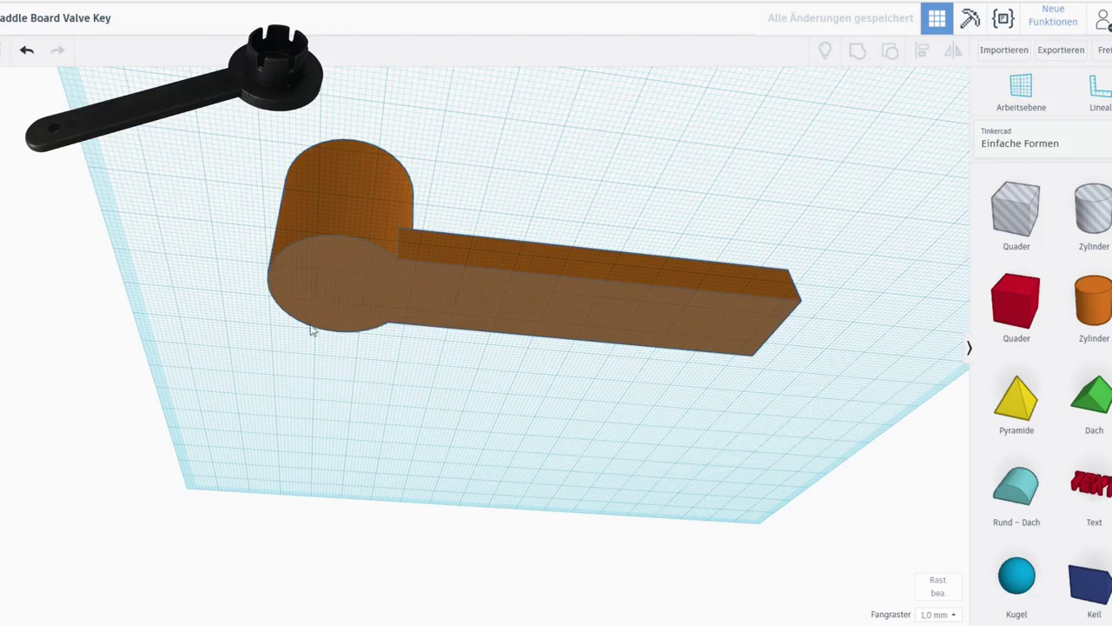
right_drag(313, 330, 355, 434)
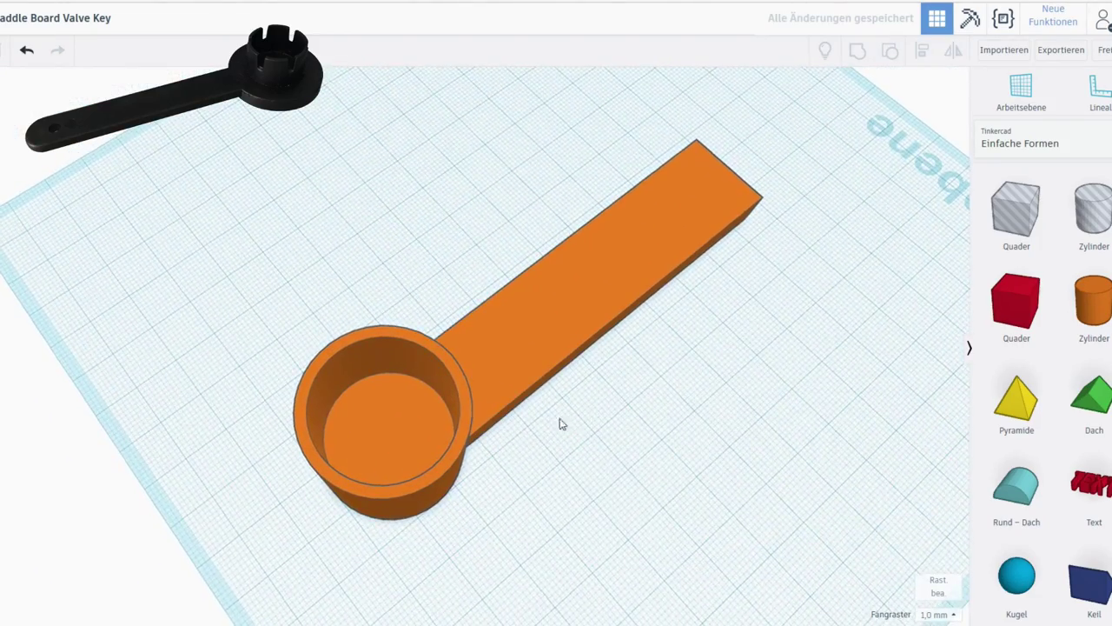
Add a box hole beside the handle near the cup and size its base to 2 mm by 4 mm
mouse_move(560, 424)
right_down()
mouse_move(405, 296)
mouse_move(29, 340)
mouse_move(454, 399)
mouse_move(566, 379)
right_up()
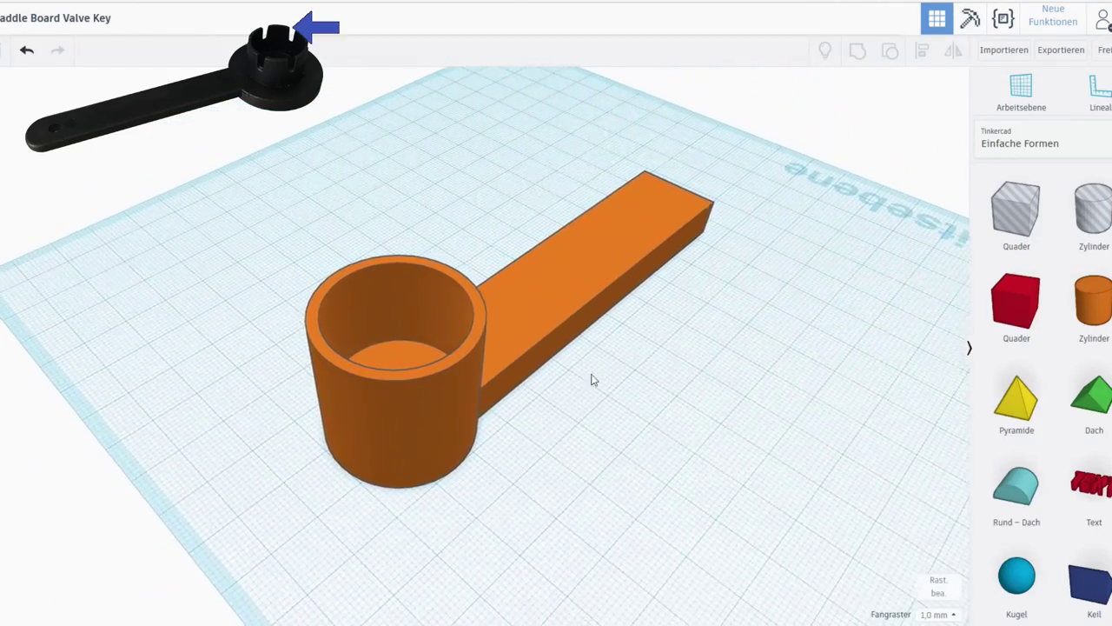
right_drag(592, 380, 586, 381)
right_drag(698, 415, 814, 446)
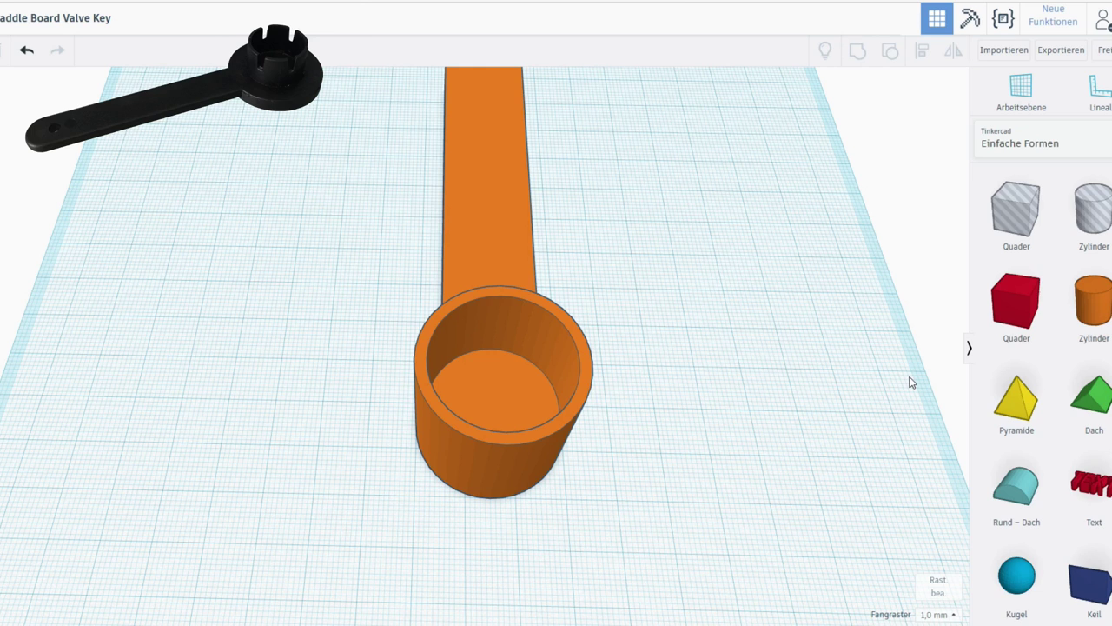
right_drag(855, 346, 857, 362)
drag(1004, 230, 623, 294)
drag(671, 337, 595, 275)
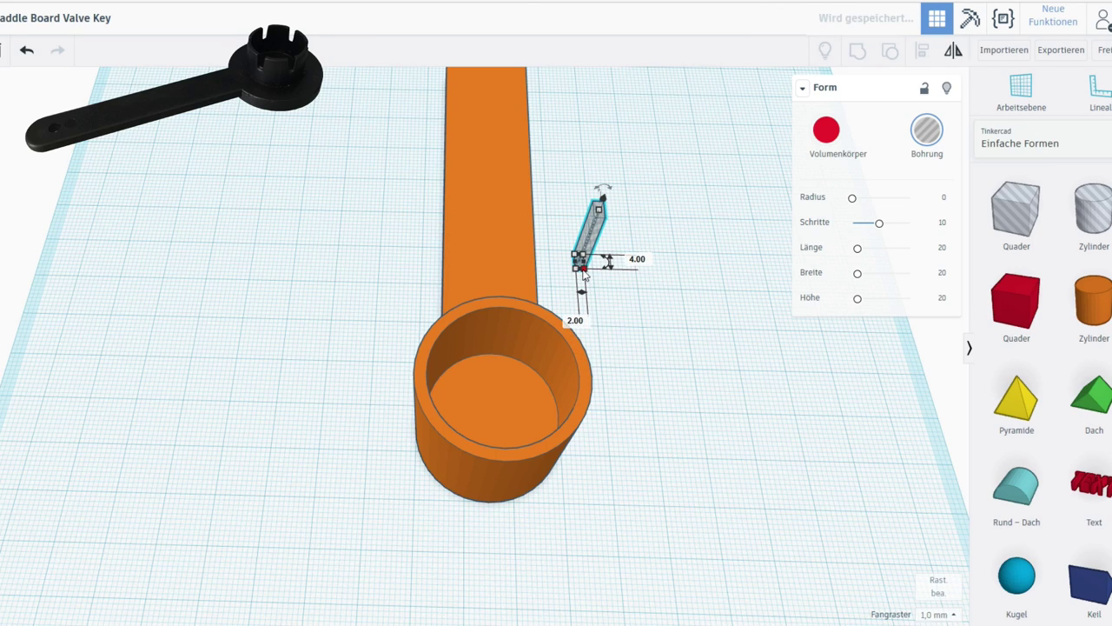
drag(598, 213, 599, 211)
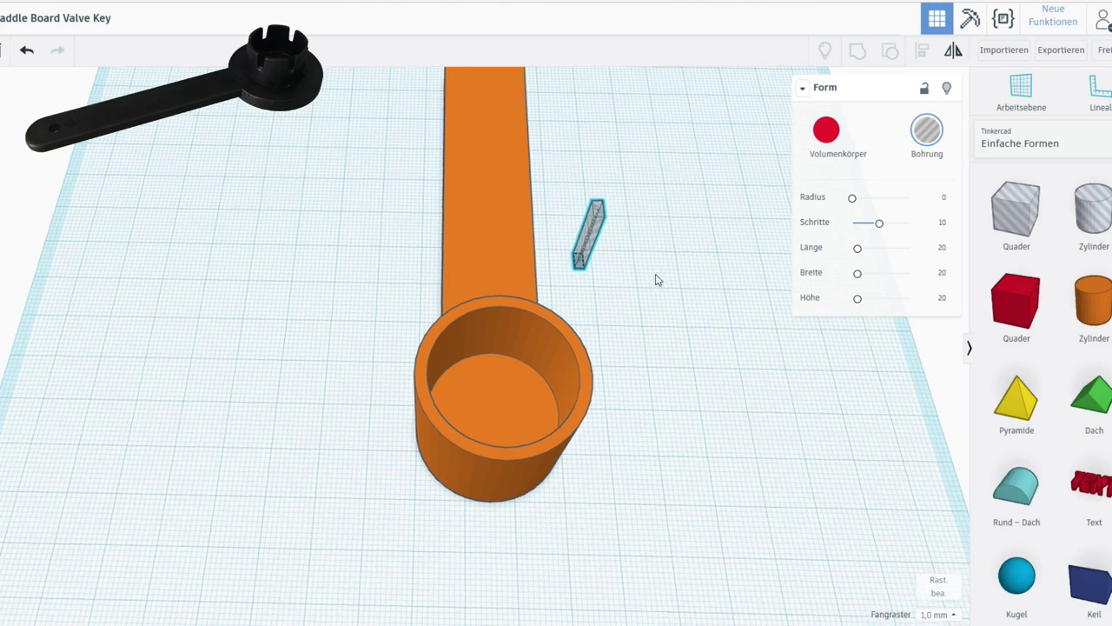
right_drag(658, 279, 643, 197)
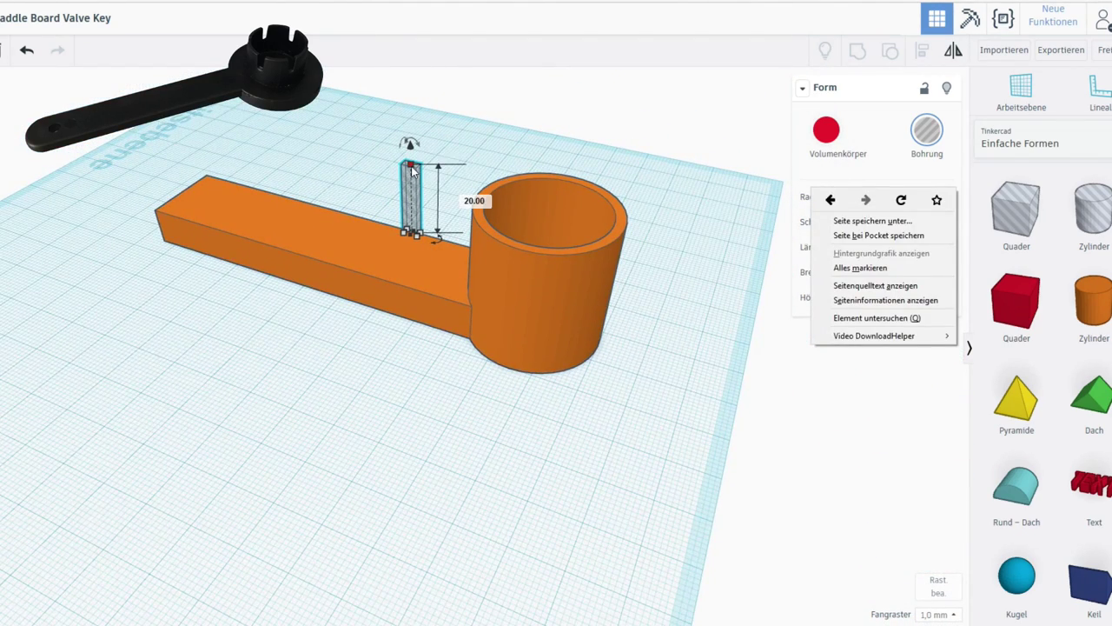
Shorten the box hole to 10 mm, position it at the cup's front, and align it centred and flush with the rim
drag(413, 171, 643, 374)
right_drag(643, 374, 457, 454)
drag(432, 508, 564, 442)
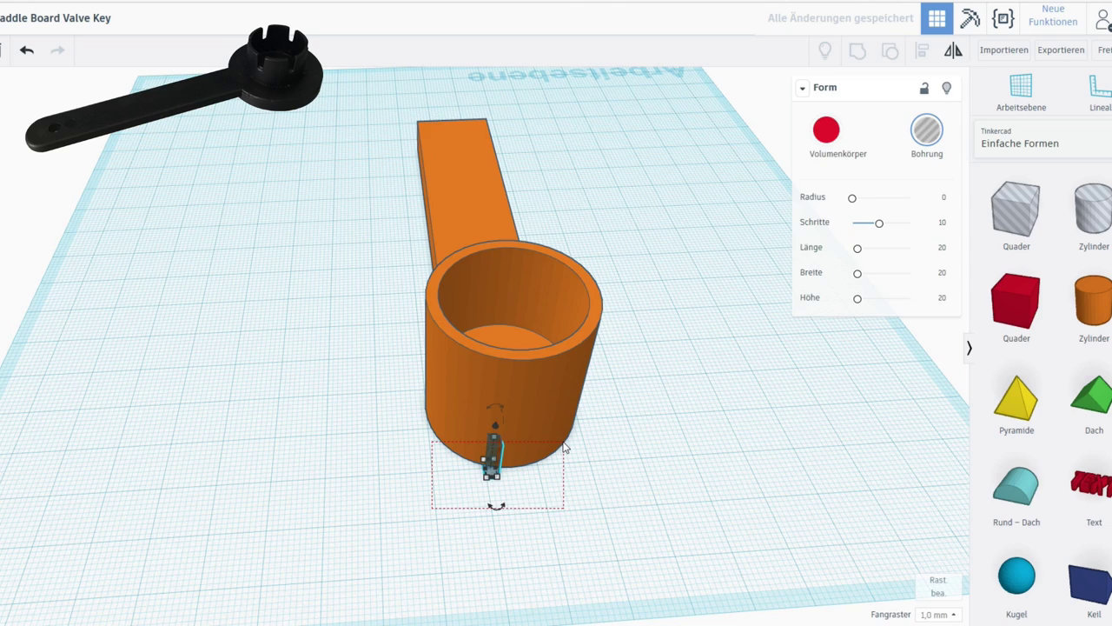
shift+click(561, 439)
click(929, 56)
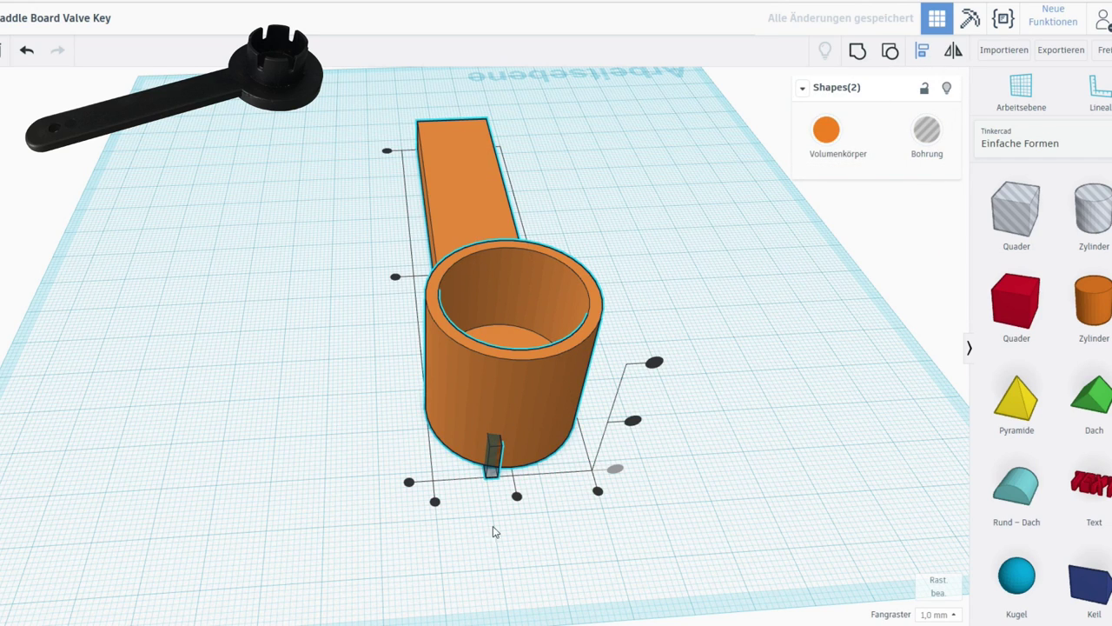
click(517, 496)
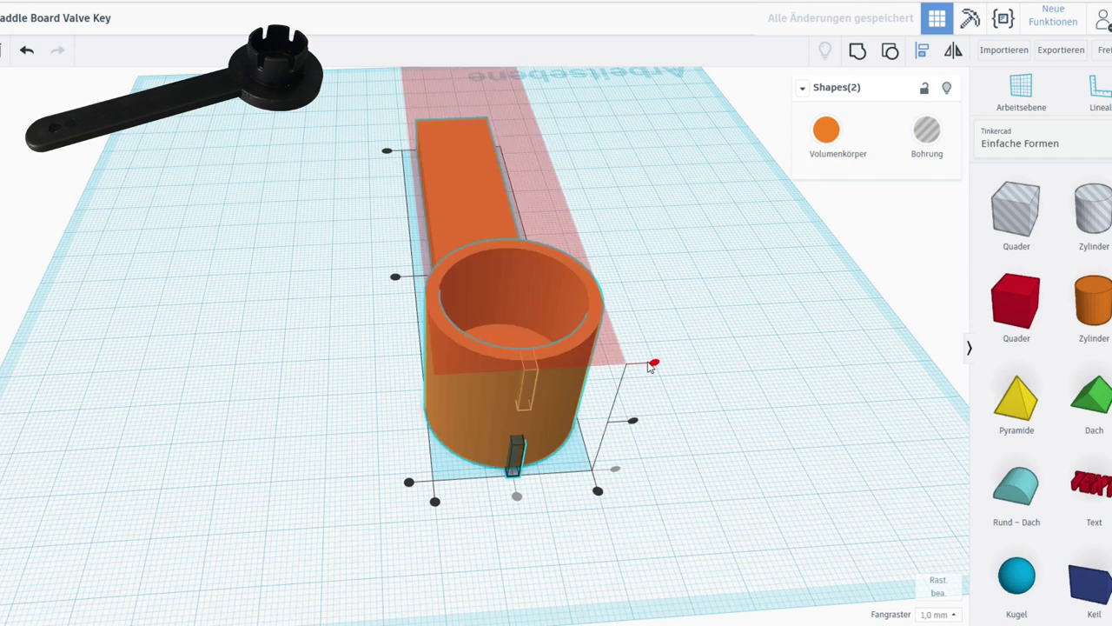
click(654, 364)
click(720, 485)
Stretch the box hole across the whole cup to 32 mm long and widen it to 5 mm
right_drag(720, 485, 630, 521)
click(396, 477)
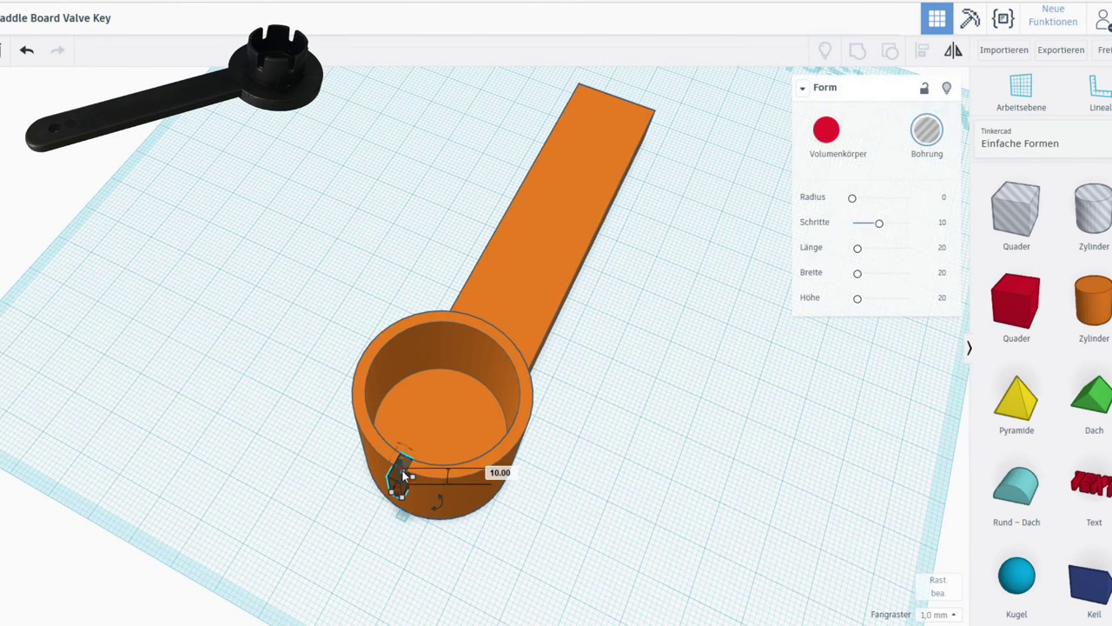
drag(394, 478, 514, 352)
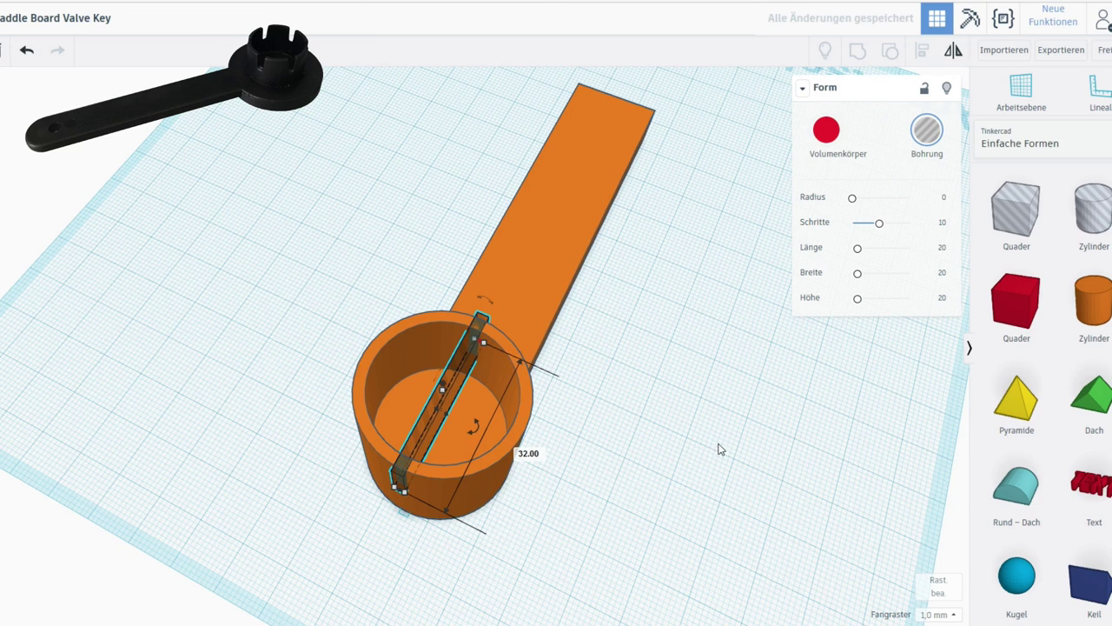
key(f)
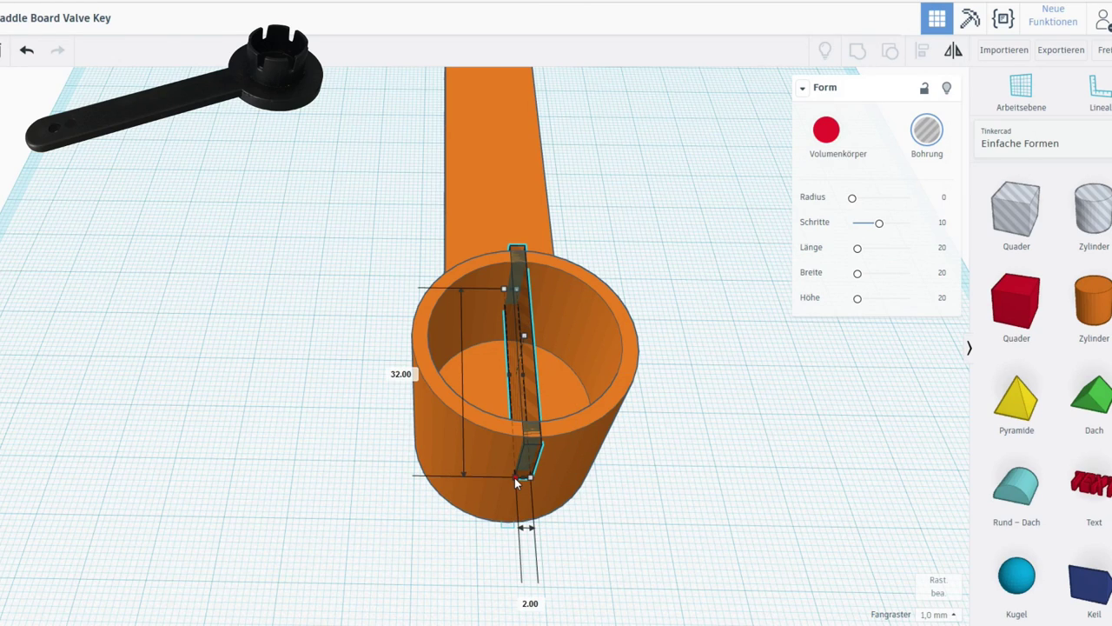
drag(515, 478, 515, 477)
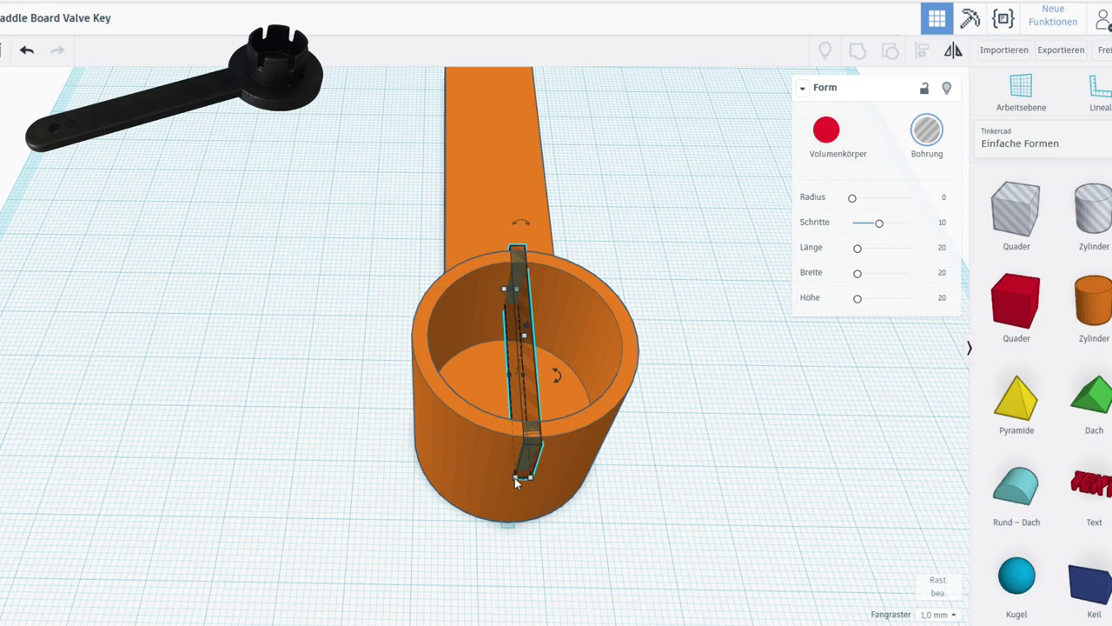
drag(515, 477, 492, 480)
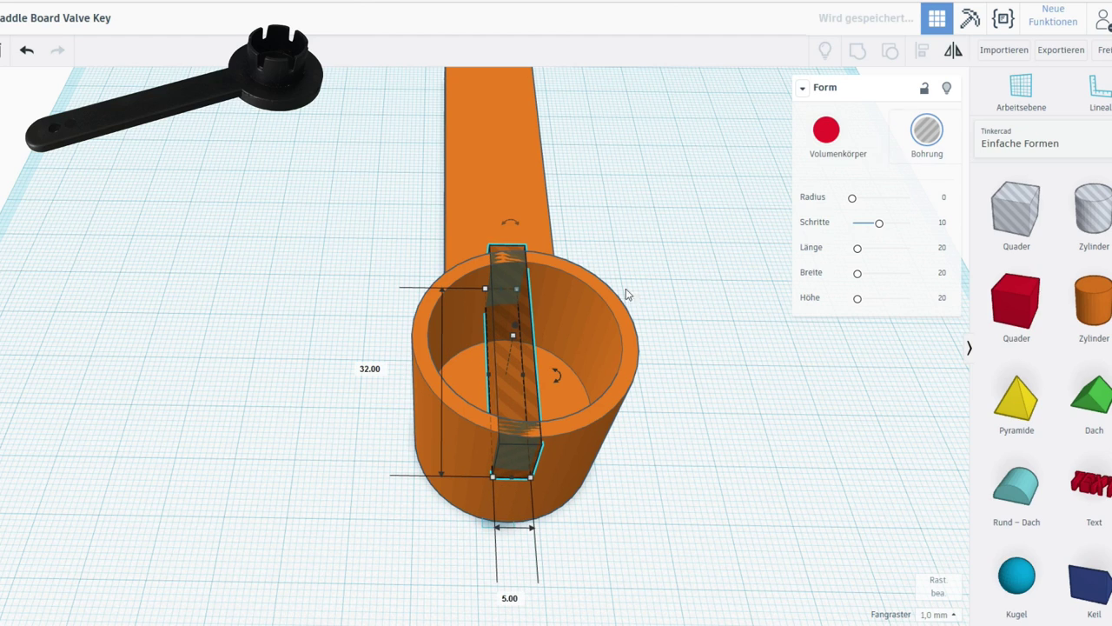
Align the widened box hole with the key body so it is centred across the cup's width
key(ctrl+a)
key(l)
click(510, 551)
click(755, 415)
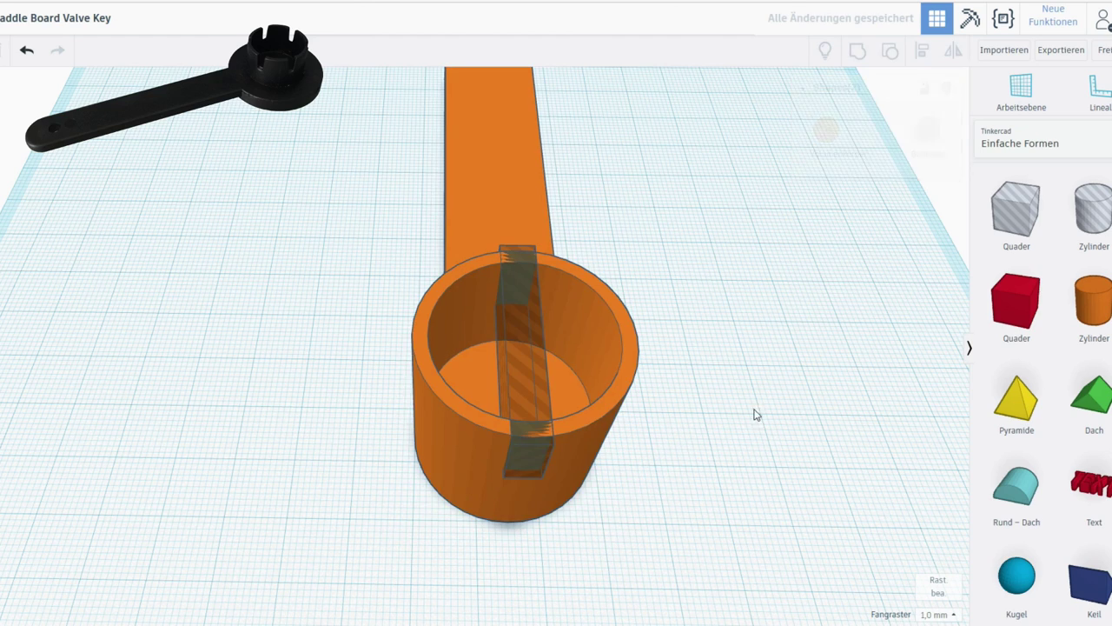
Duplicate the box hole, rotate the copy by 60°, and repeat the rotated duplication once to form a six-armed star
right_drag(754, 414, 402, 292)
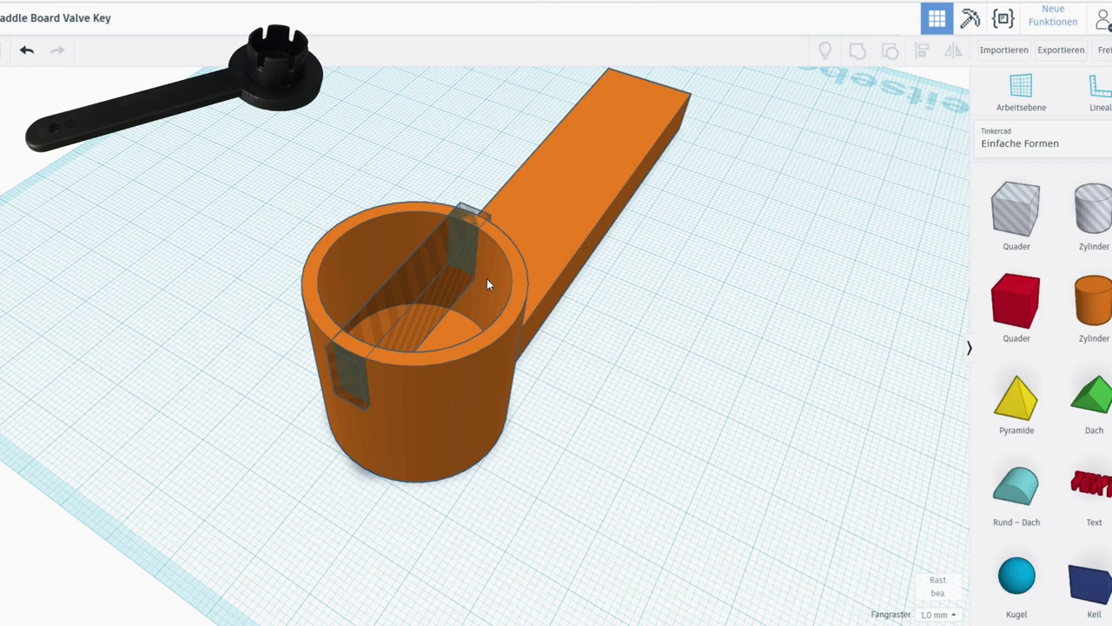
right_drag(664, 386, 716, 409)
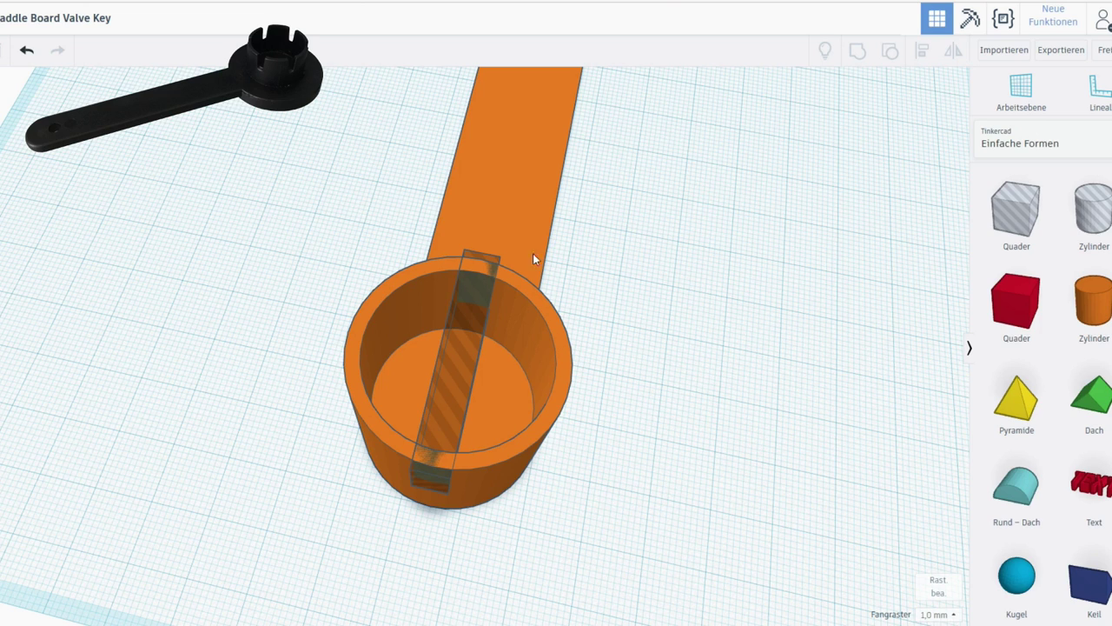
mouse_move(739, 402)
right_down()
mouse_move(771, 392)
mouse_move(754, 405)
right_up()
click(450, 371)
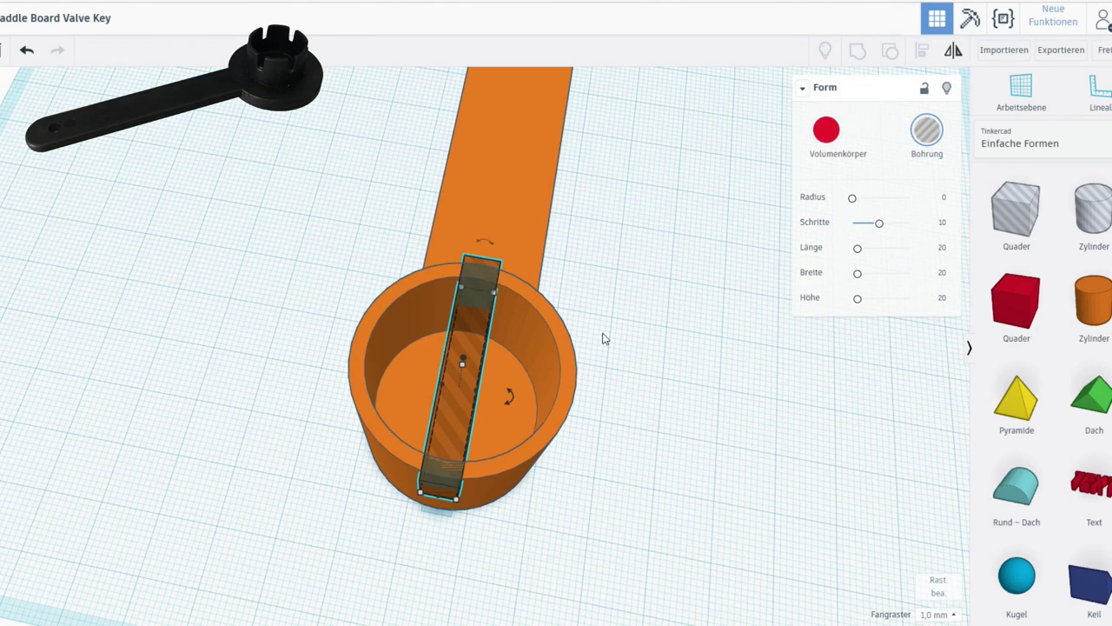
key(ctrl+d)
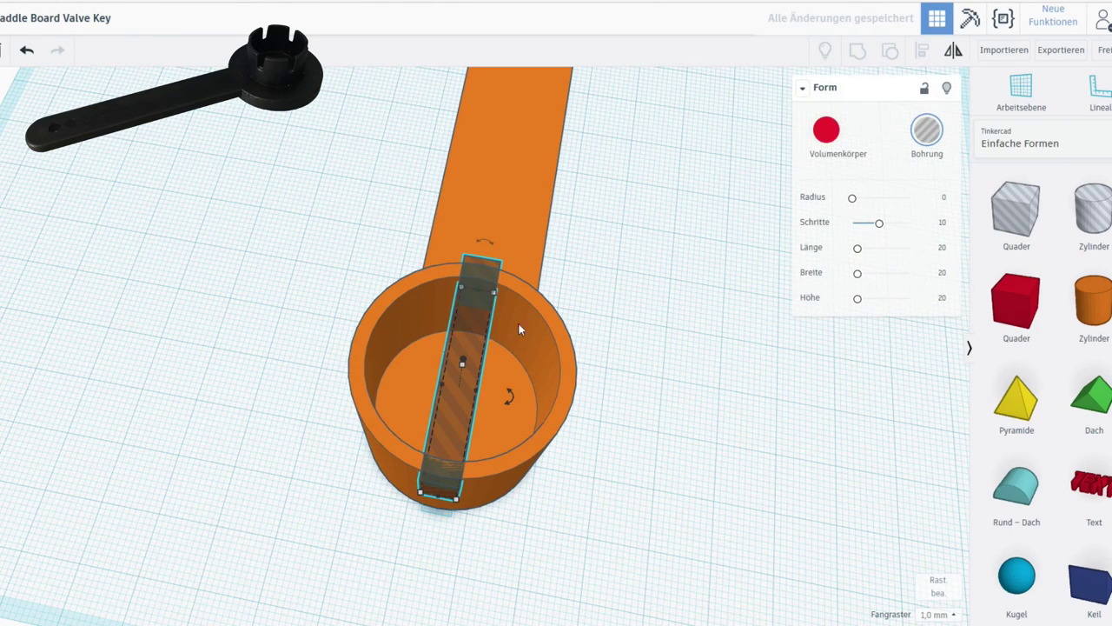
right_drag(582, 246, 586, 294)
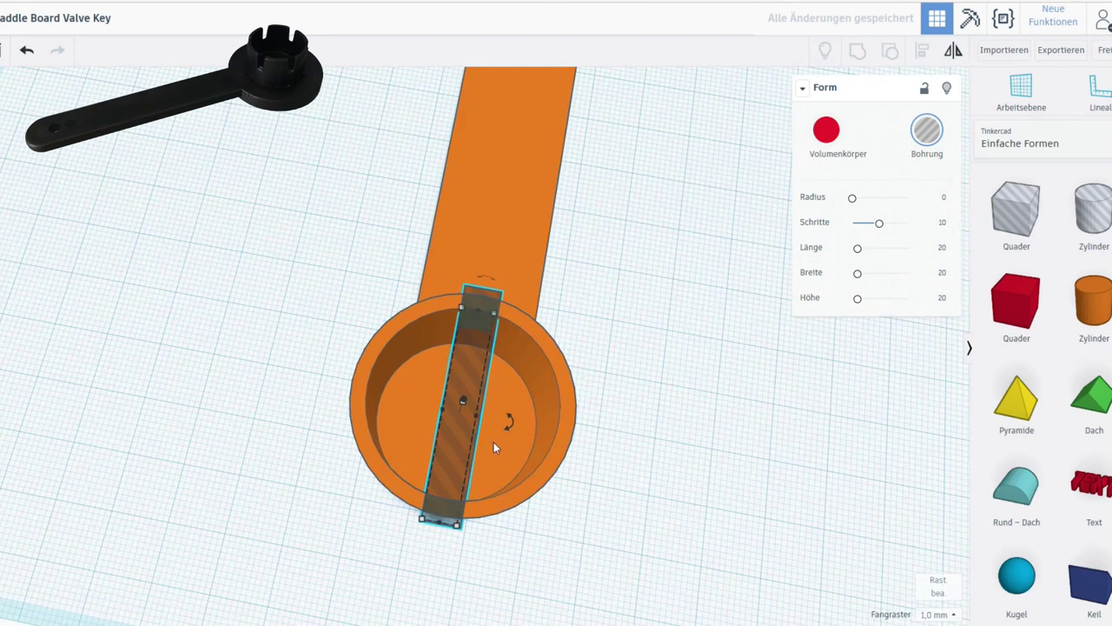
drag(513, 415, 582, 284)
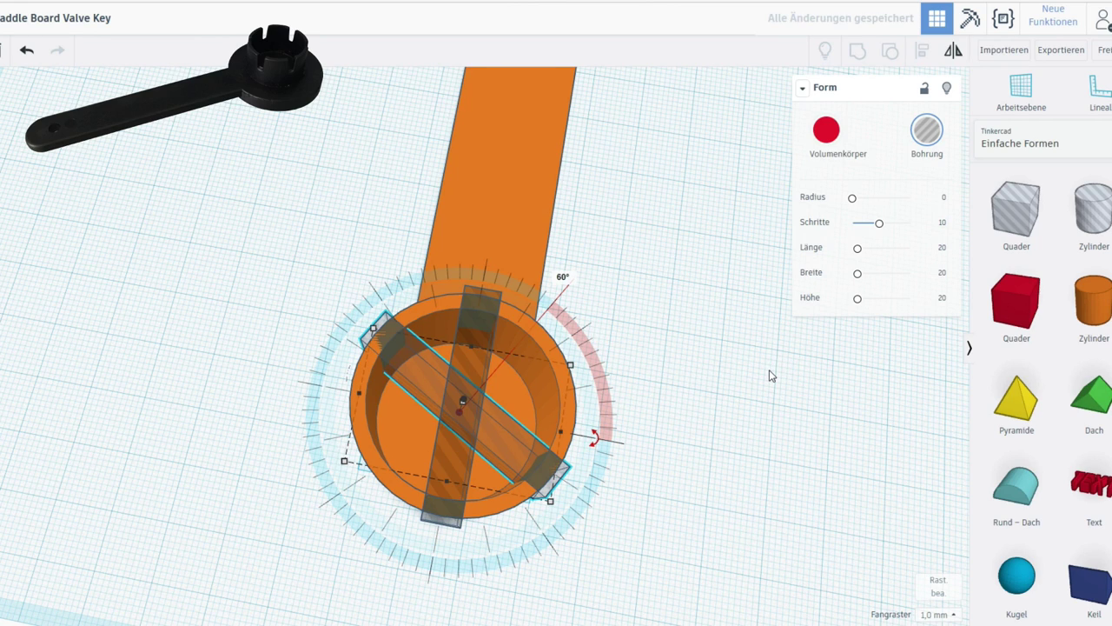
key(ctrl+d)
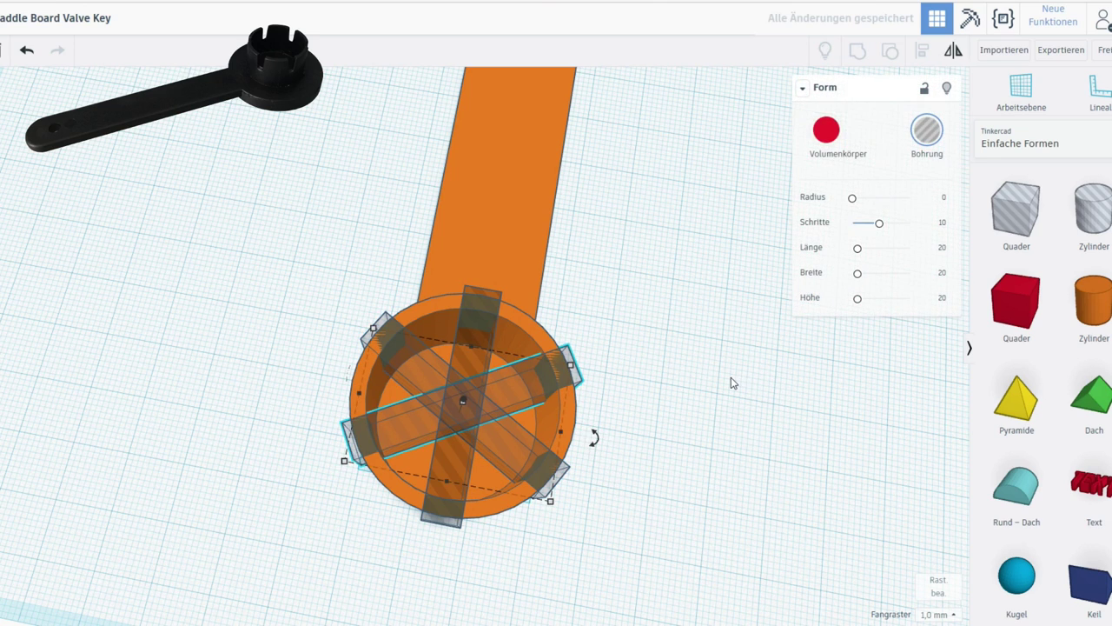
click(729, 425)
Group the three crossing box holes with the key body to cut six notches into the cup's rim
right_drag(724, 445, 606, 337)
drag(176, 102, 637, 528)
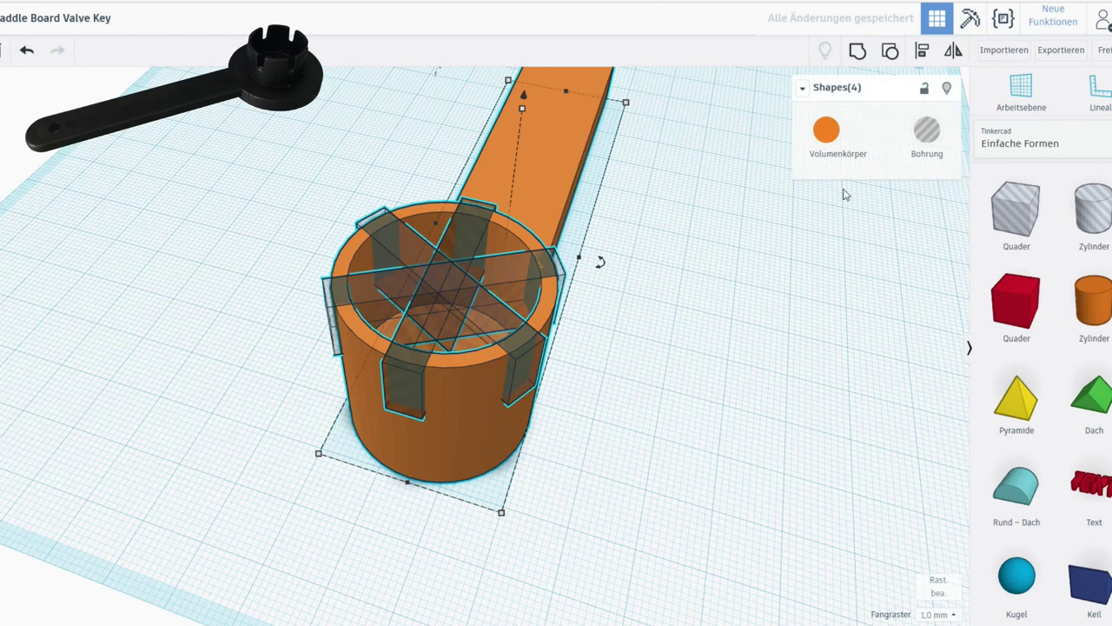
click(857, 50)
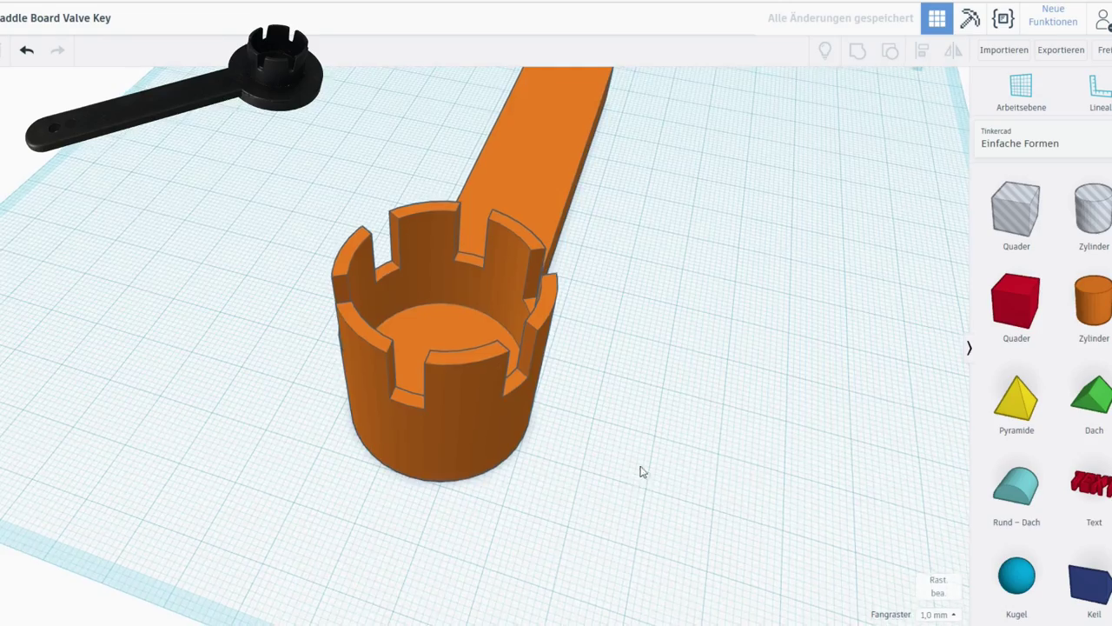
Add a solid cylinder on the workplane beside the handle and lower its height to about 9 mm
right_drag(640, 471, 400, 420)
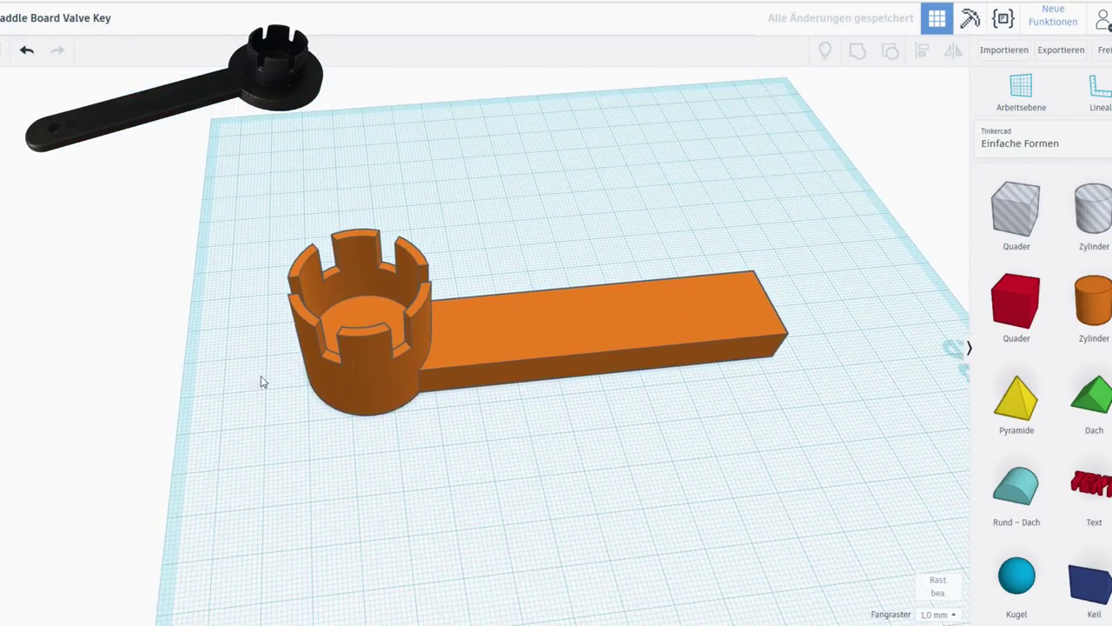
right_drag(262, 382, 579, 498)
drag(1071, 323, 792, 558)
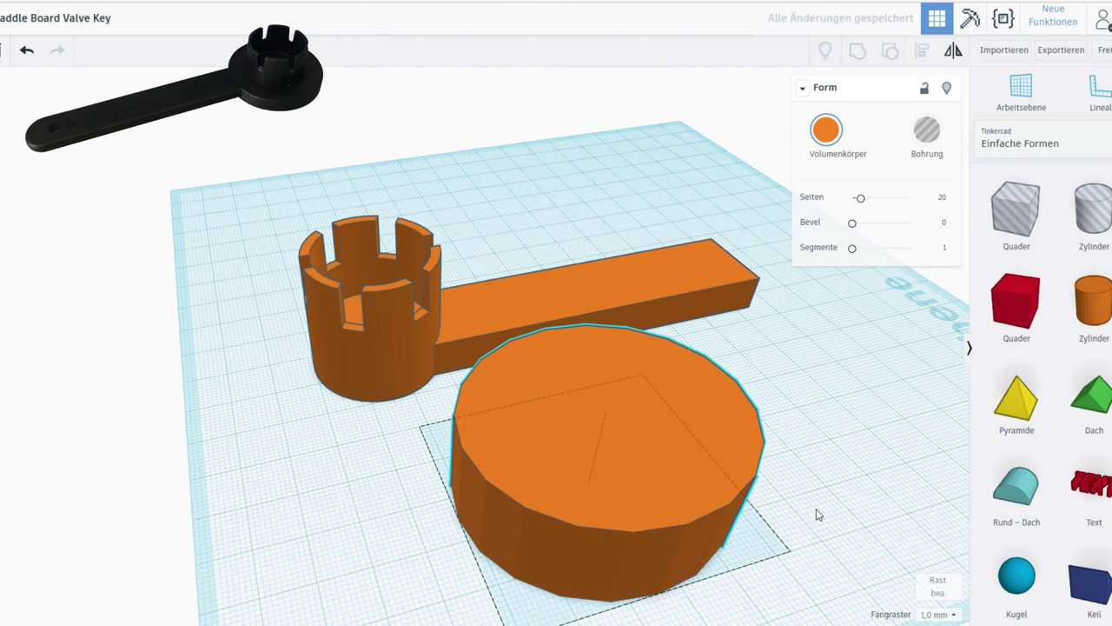
right_drag(819, 514, 800, 481)
scroll(801, 482, down, 2)
scroll(799, 481, down, 1)
right_drag(585, 454, 652, 517)
drag(567, 352, 564, 393)
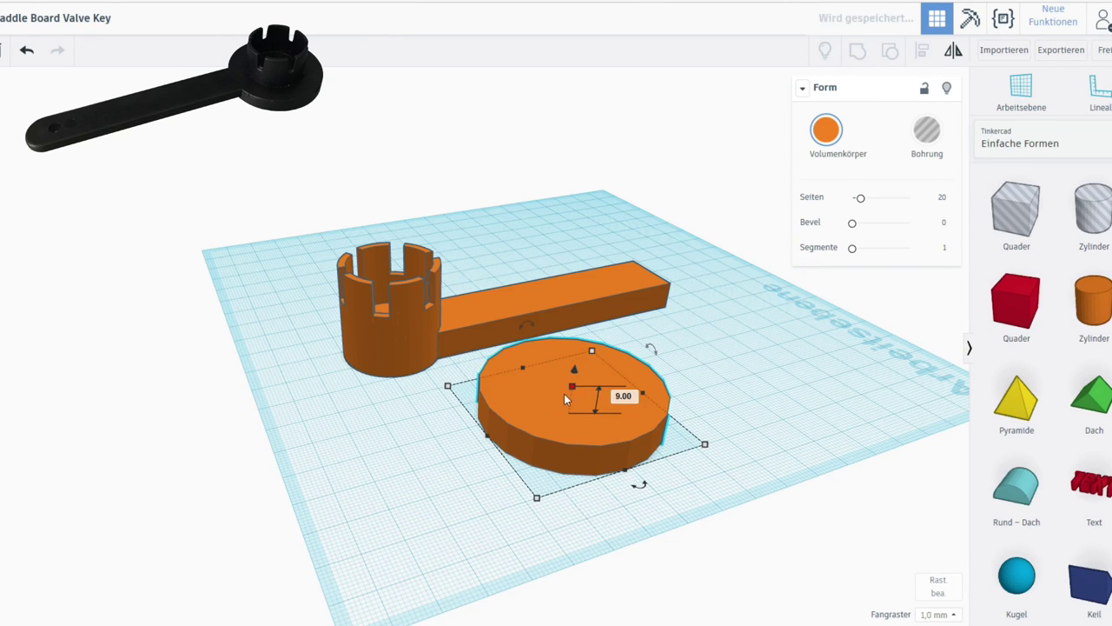
Move the flat cylinder around the cup's base, resize it to 40 by 40 mm and centre it on the cup
right_drag(478, 410, 619, 457)
drag(621, 402, 426, 407)
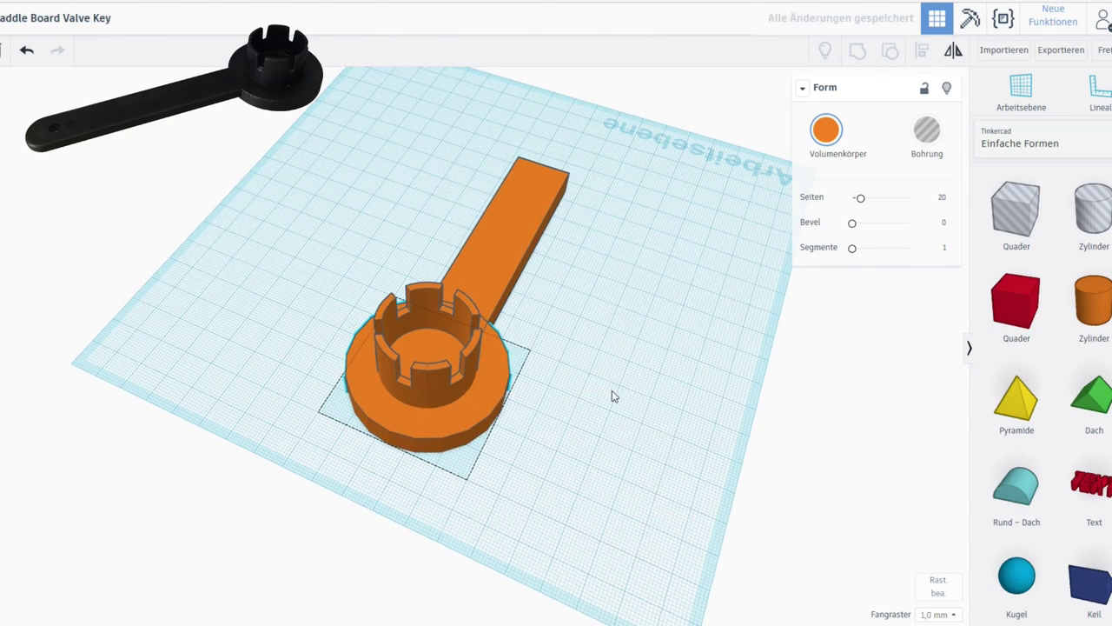
right_drag(613, 398, 486, 356)
scroll(487, 356, up, 2)
drag(525, 424, 468, 410)
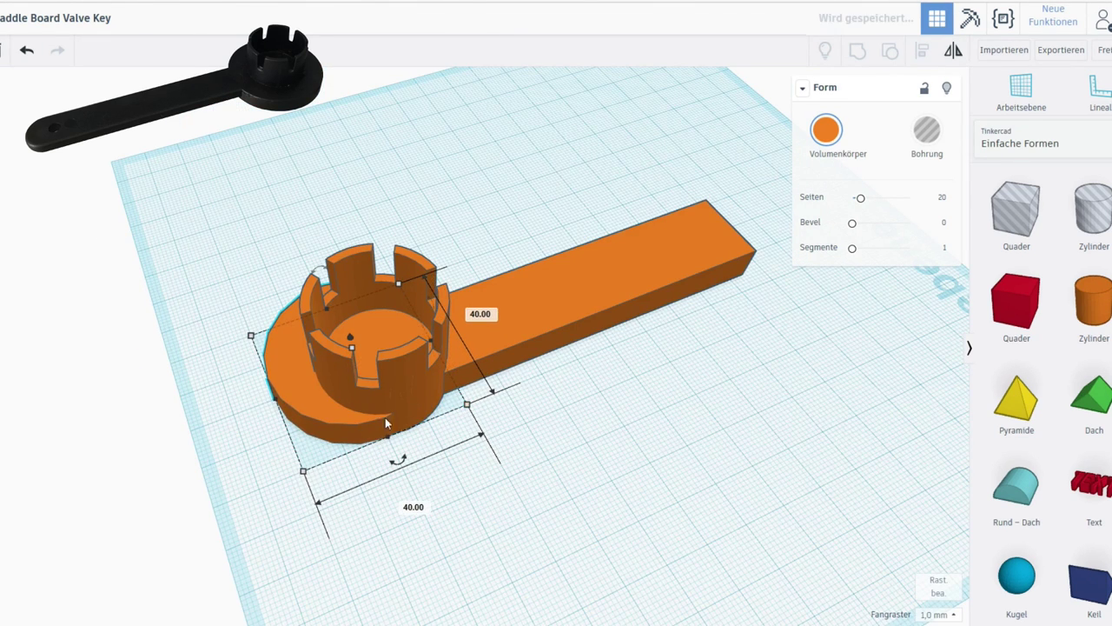
drag(292, 389, 323, 396)
Select the base disc together with the key body and group them into one body
click(546, 396)
right_drag(546, 396, 265, 426)
click(365, 349)
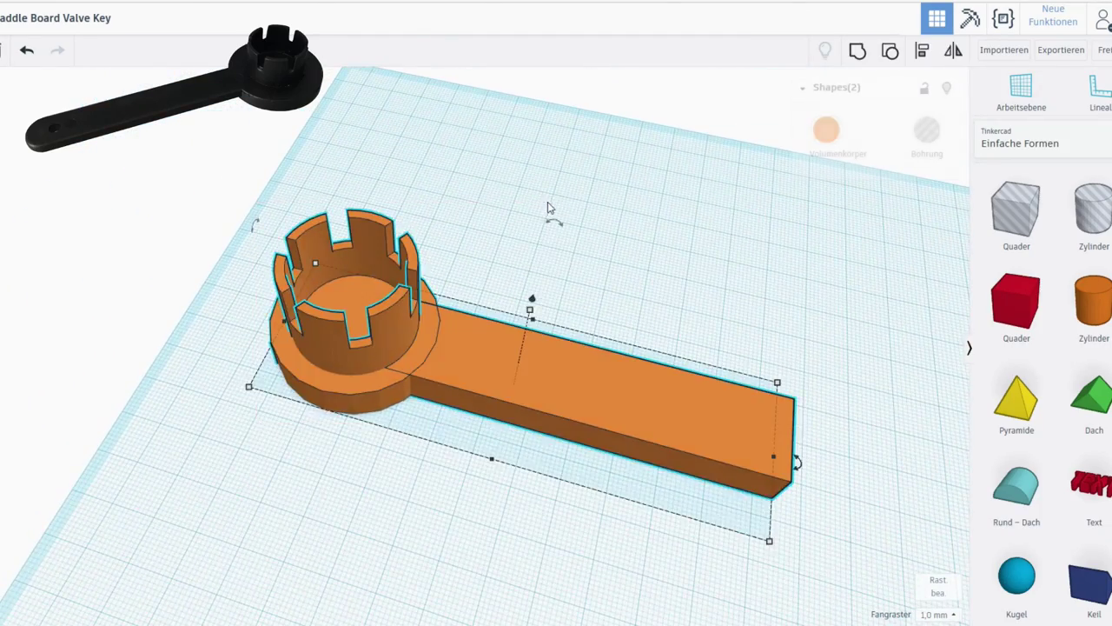
right_drag(561, 266, 378, 285)
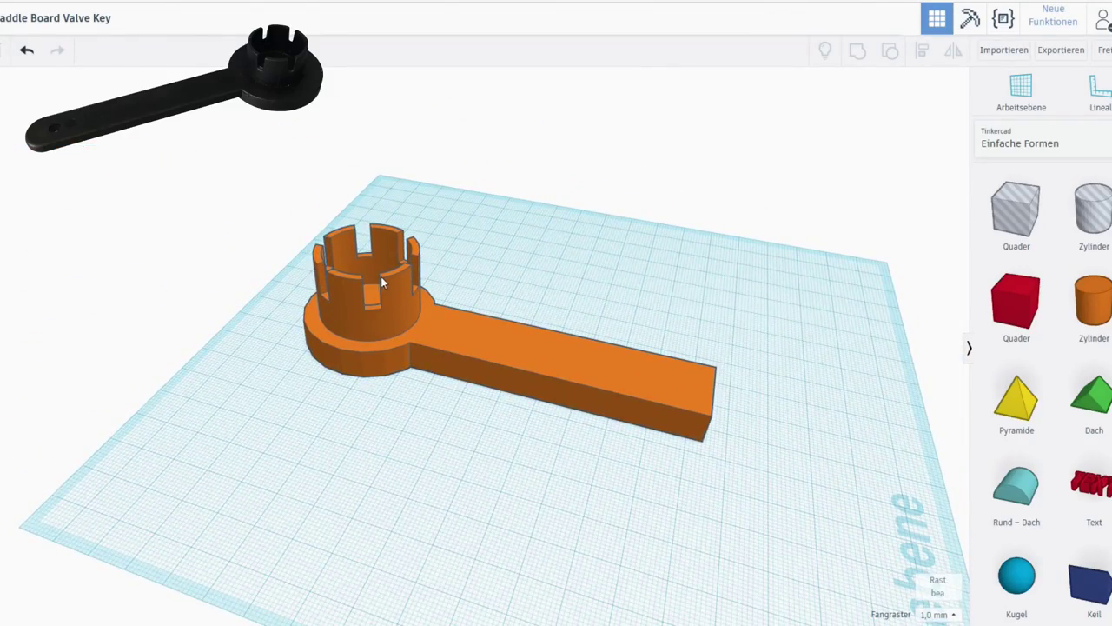
scroll(435, 391, up, 2)
right_drag(121, 377, 494, 323)
right_drag(519, 372, 623, 368)
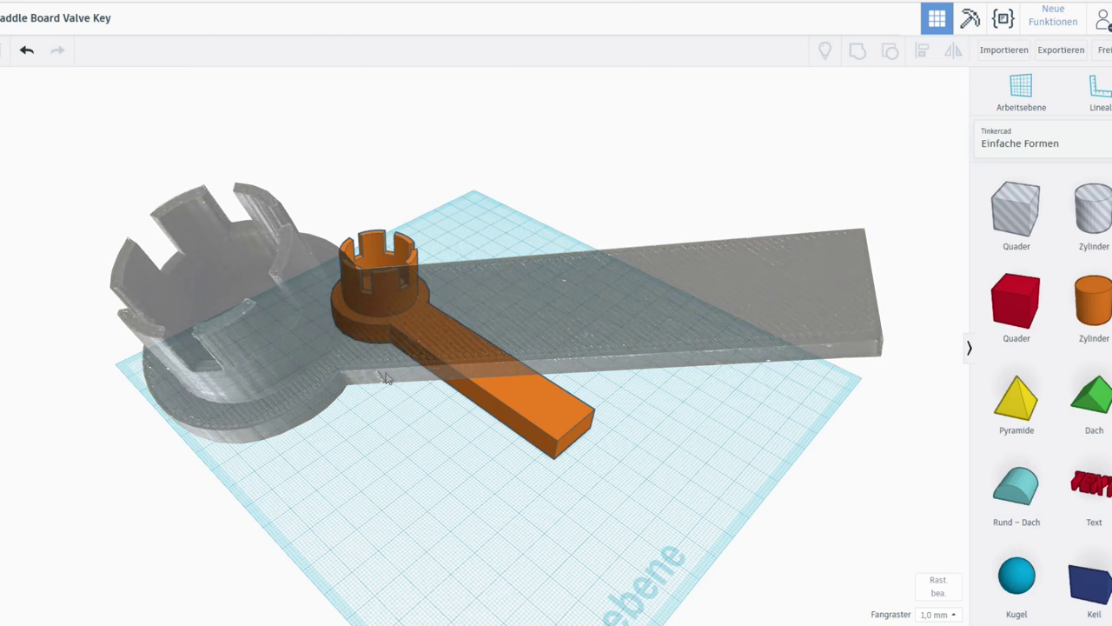
scroll(413, 392, down, 8)
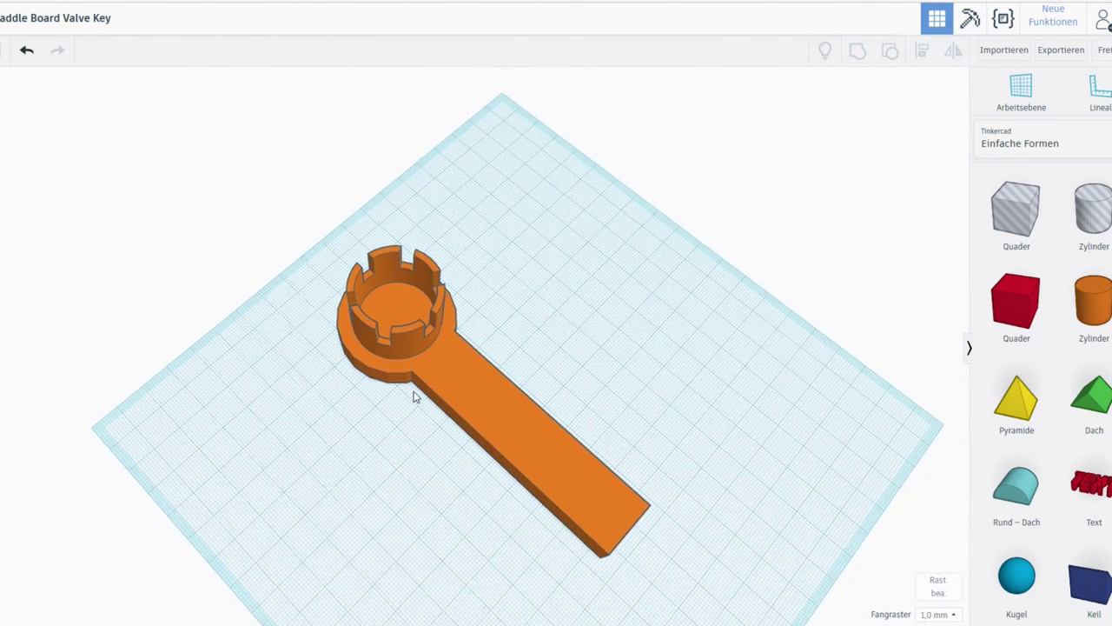
right_drag(429, 408, 341, 362)
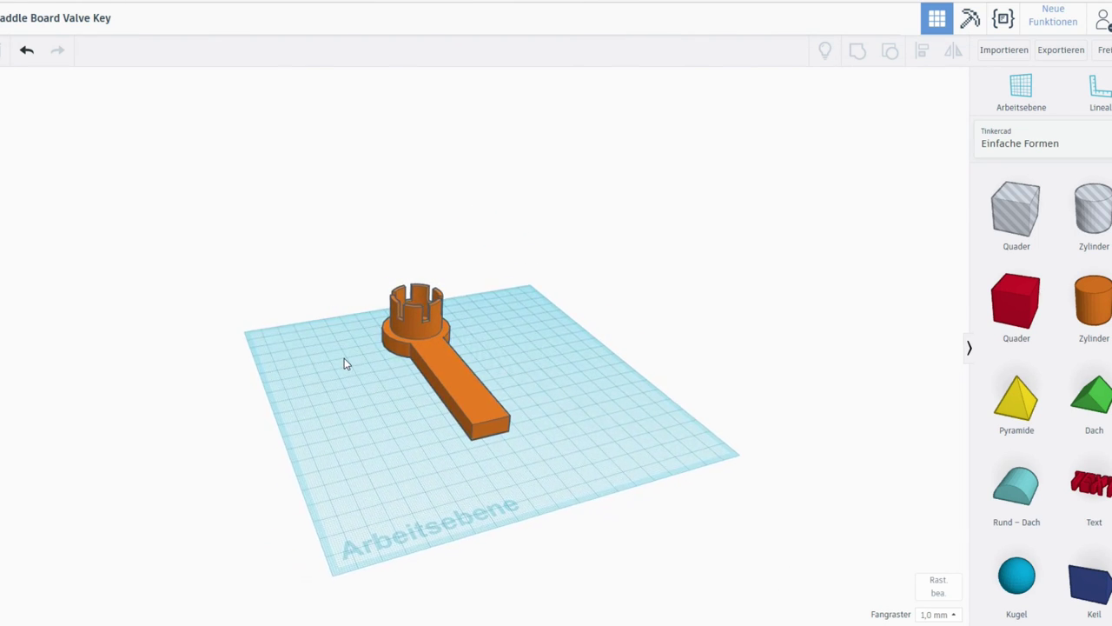